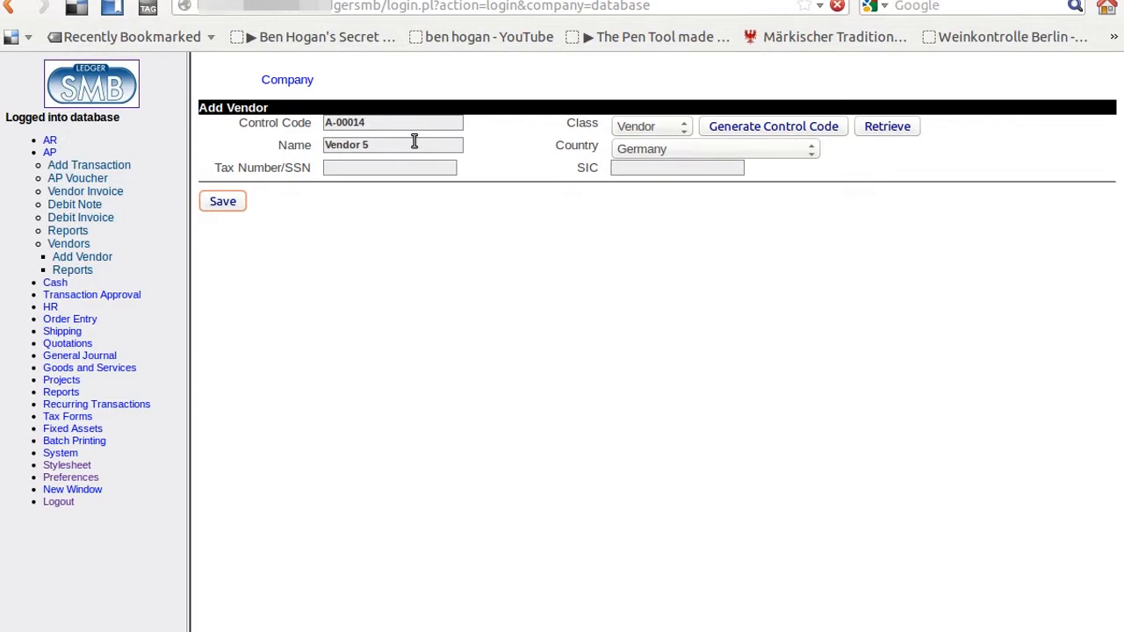
Step: Save Vendor 5 as a German vendor with control code A-00014
{"action": "key", "text": "Return"}
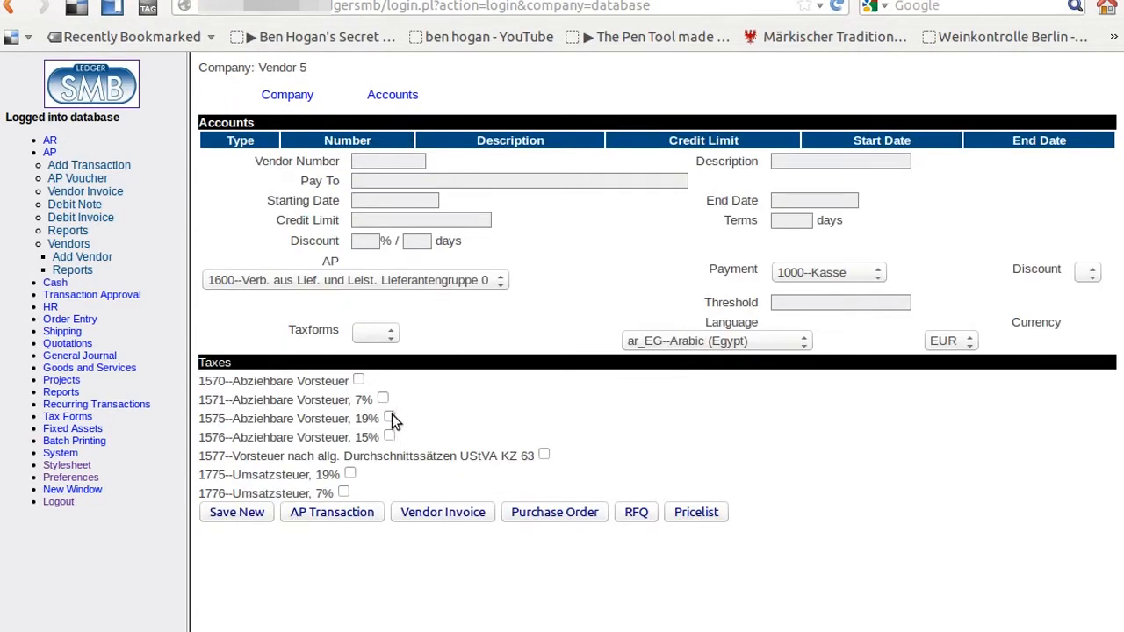
Step: Set Vendor 5's payment account to 1200--Bank-Giro and save the account settings
{"action": "left_click", "coordinate": [845, 270]}
{"action": "left_click", "coordinate": [844, 306]}
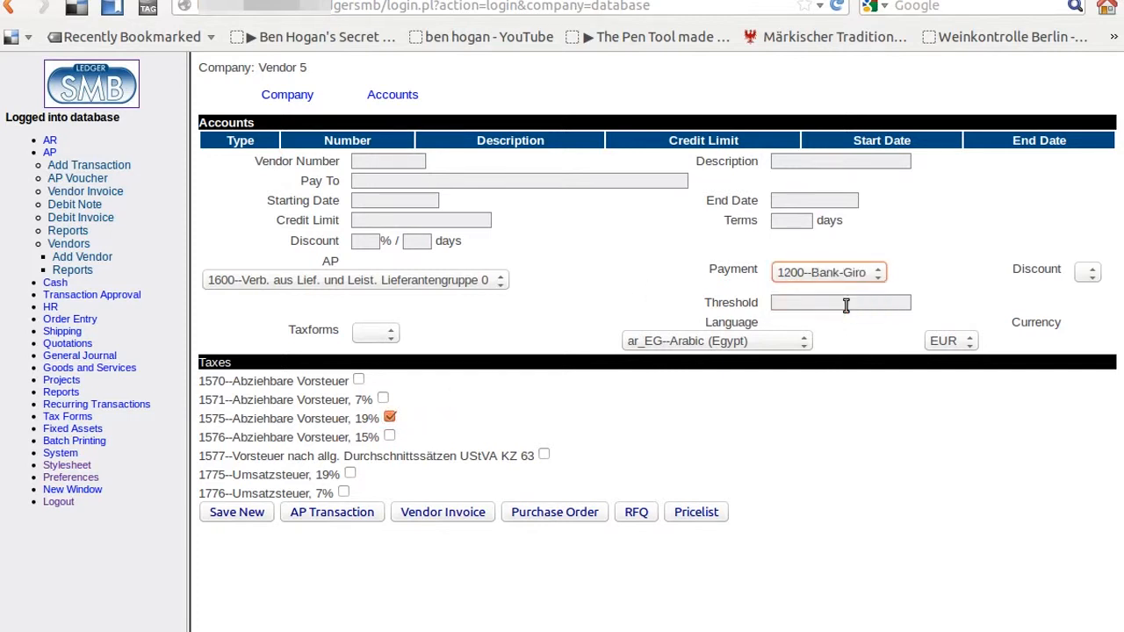
{"action": "left_click", "coordinate": [263, 516]}
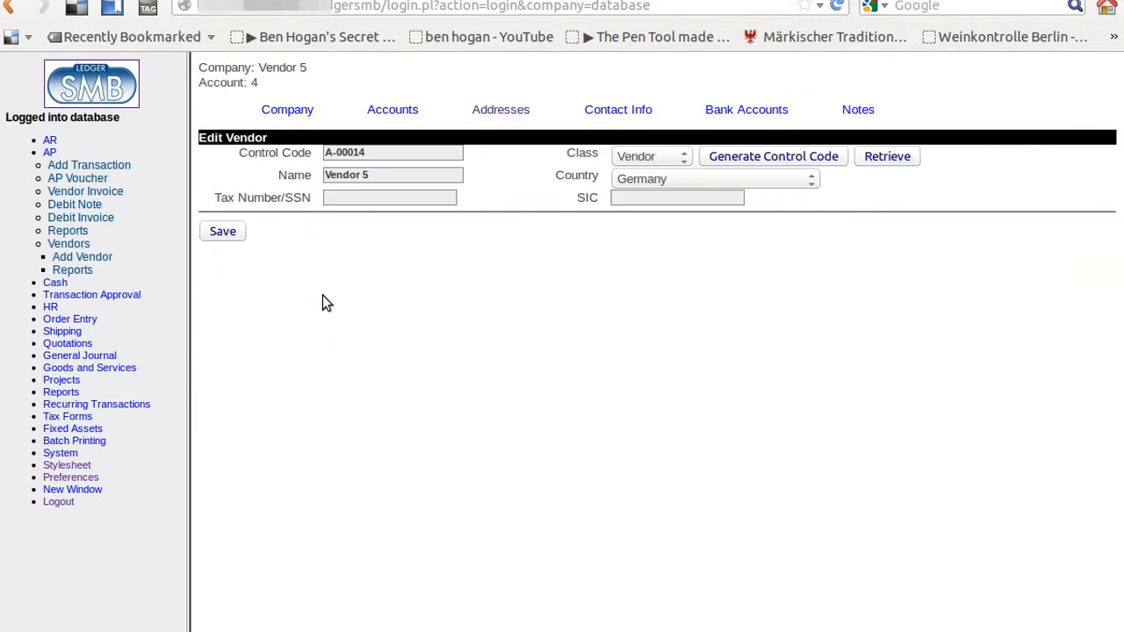
{"action": "left_click", "coordinate": [498, 111]}
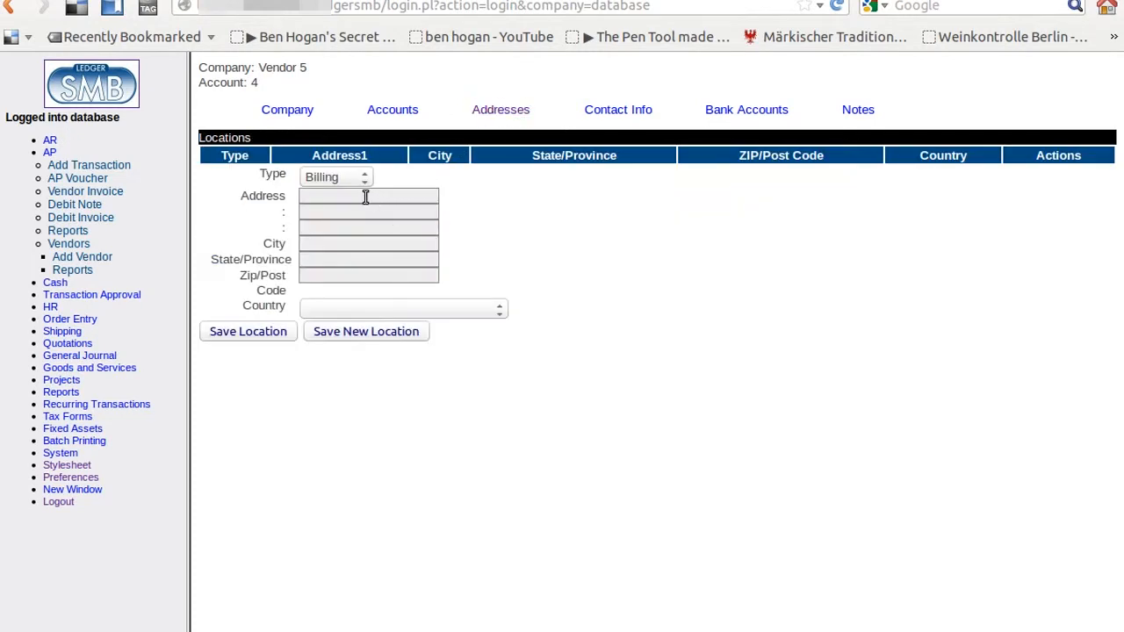
Step: Keep Billing as the address type and enter address 'Street' and city 'City'
{"action": "left_click", "coordinate": [366, 178]}
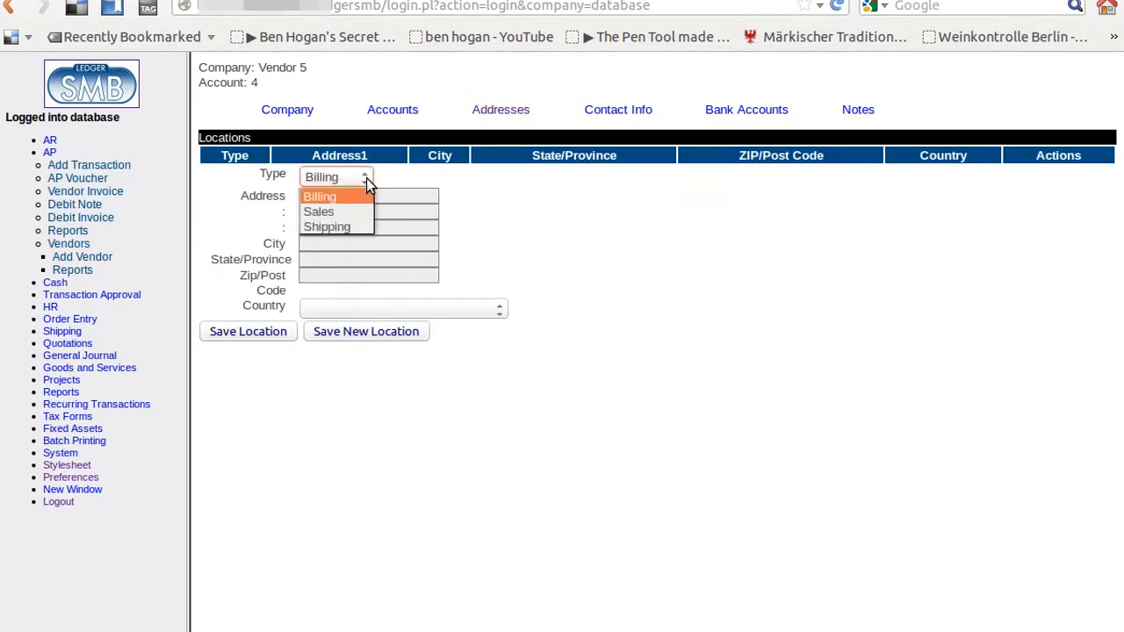
{"action": "left_click", "coordinate": [366, 178]}
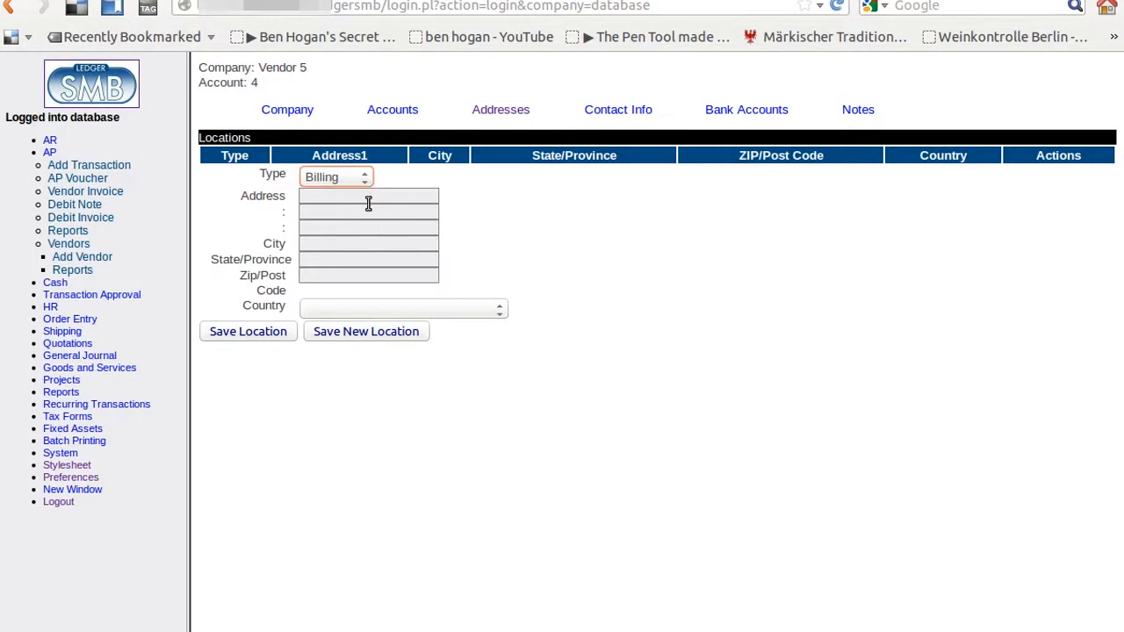
{"action": "left_click", "coordinate": [368, 201]}
{"action": "type", "text": "Street"}
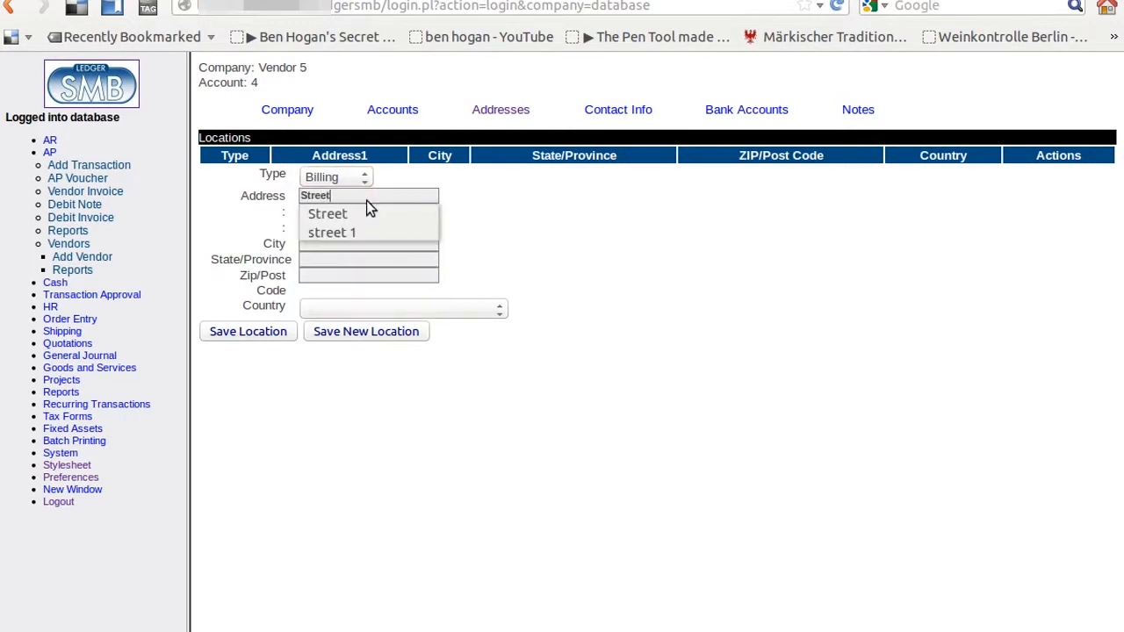
{"action": "key", "text": "Tab"}
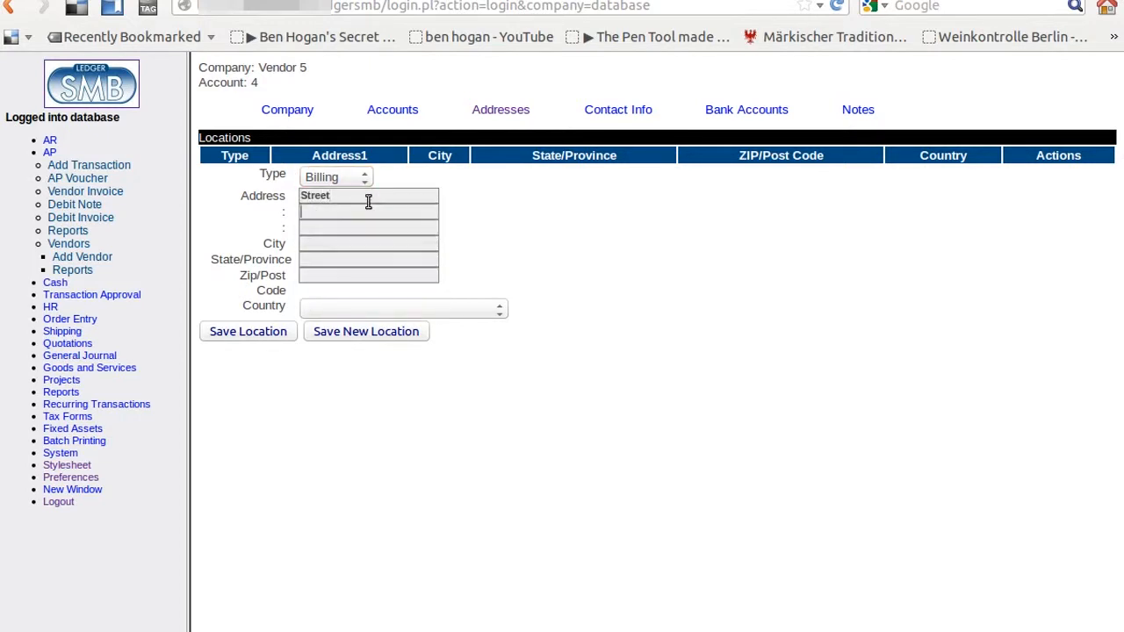
{"action": "key", "text": "Tab"}
{"action": "type", "text": "City"}
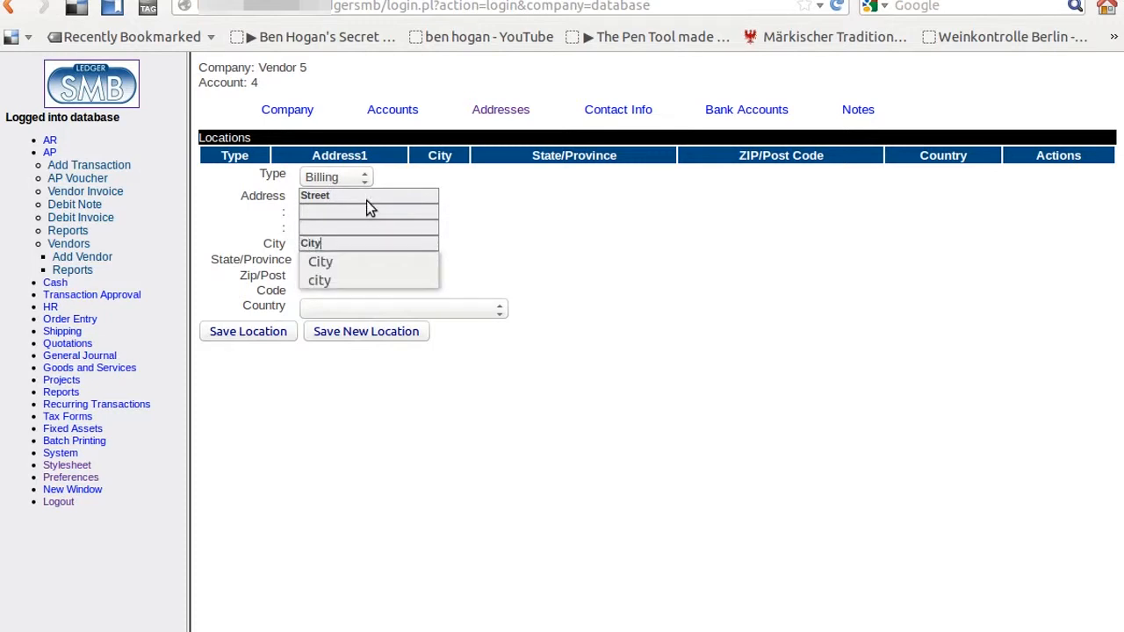
{"action": "key", "text": "Tab"}
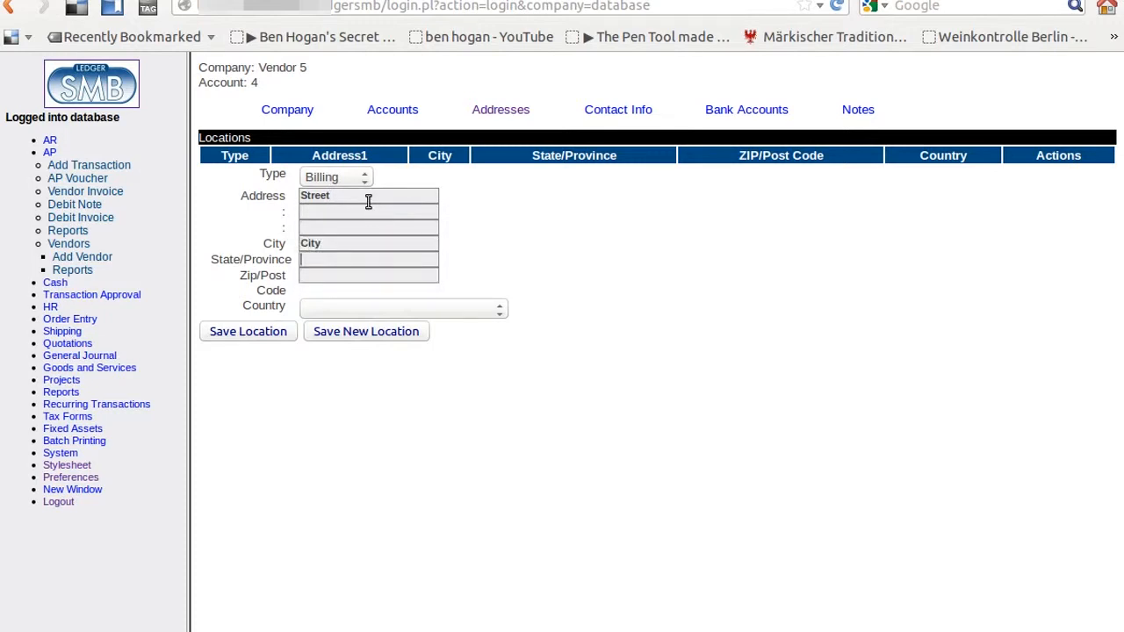
Step: Add the state, ZIP 2000 and country Germany, and save the billing location
{"action": "type", "text": "Saate"}
{"action": "key", "text": "Tab"}
{"action": "type", "text": "2000"}
{"action": "key", "text": "Tab"}
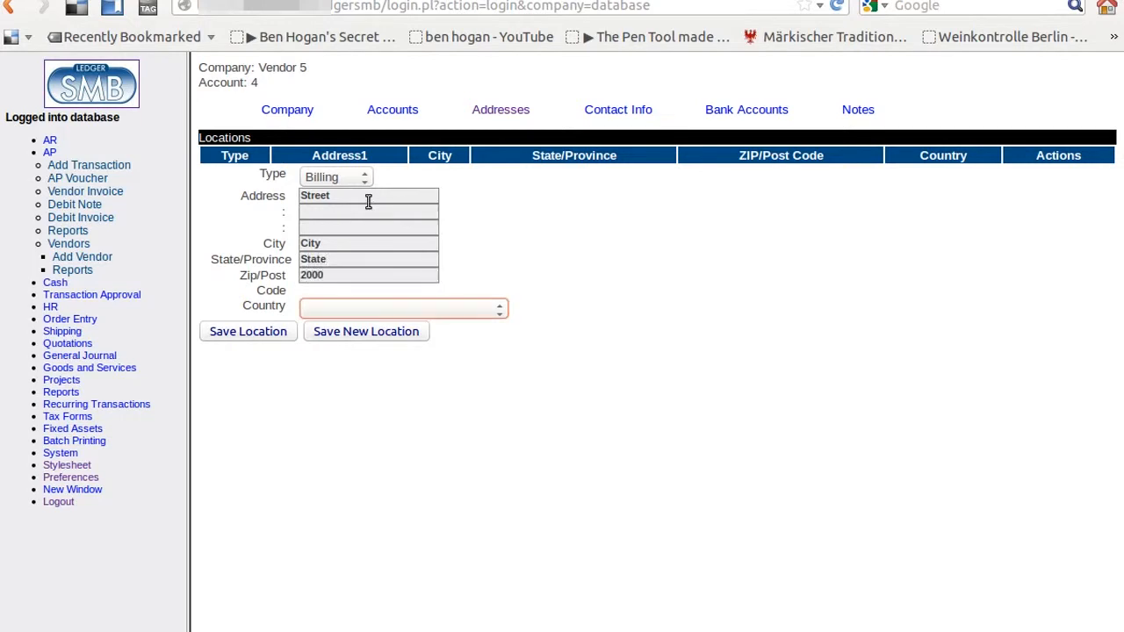
{"action": "type", "text": "ger"}
{"action": "key", "text": "Tab"}
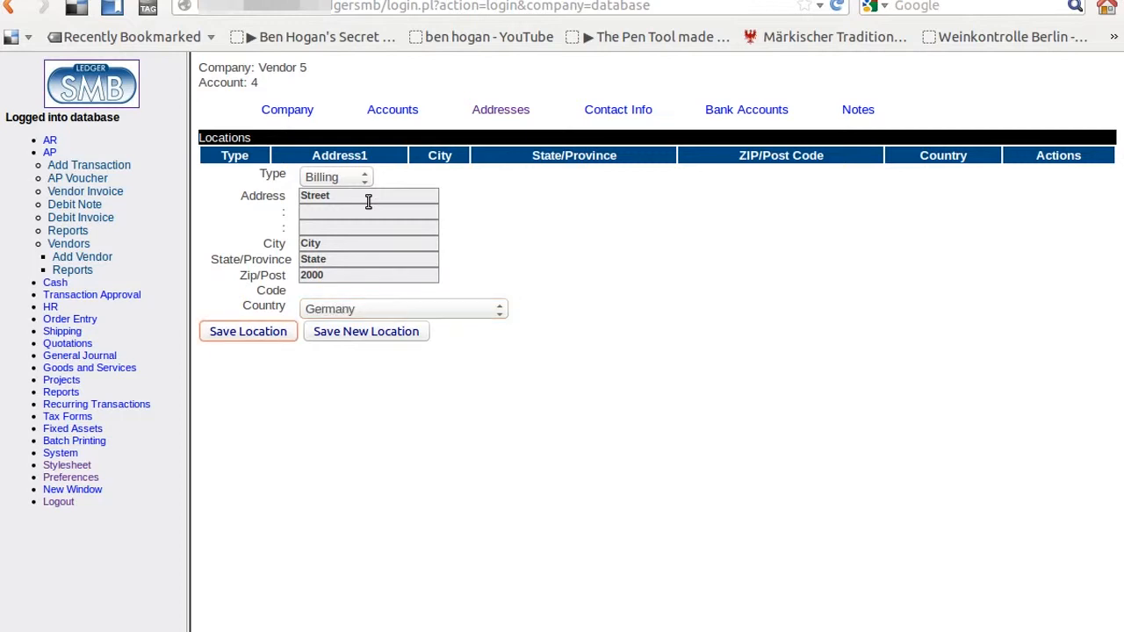
{"action": "key", "text": "Return"}
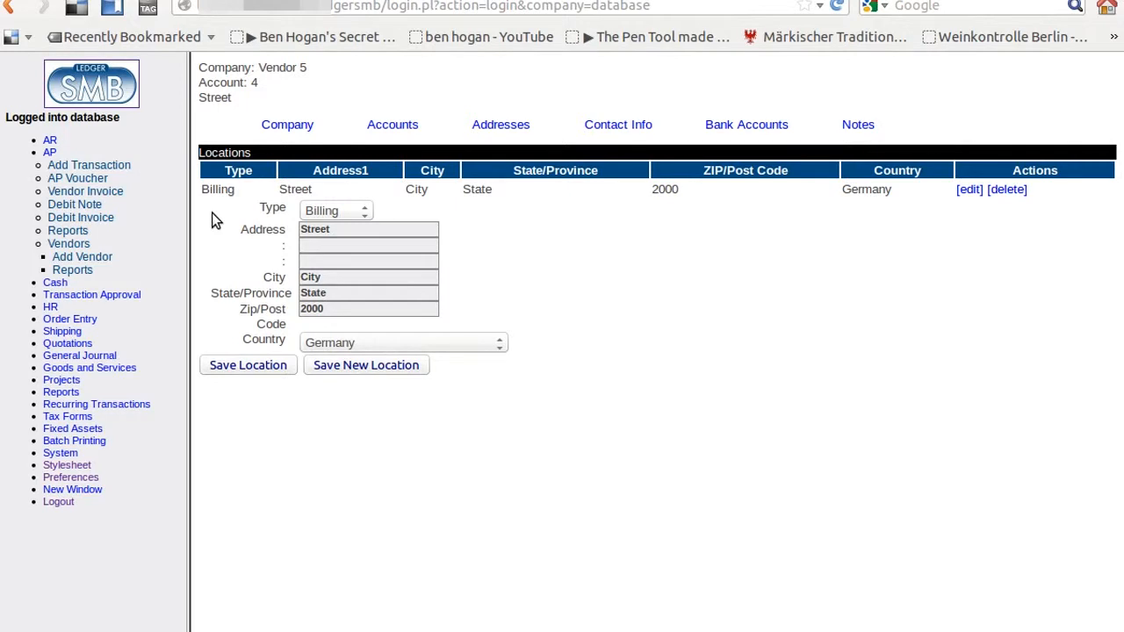
{"action": "left_click", "coordinate": [50, 153]}
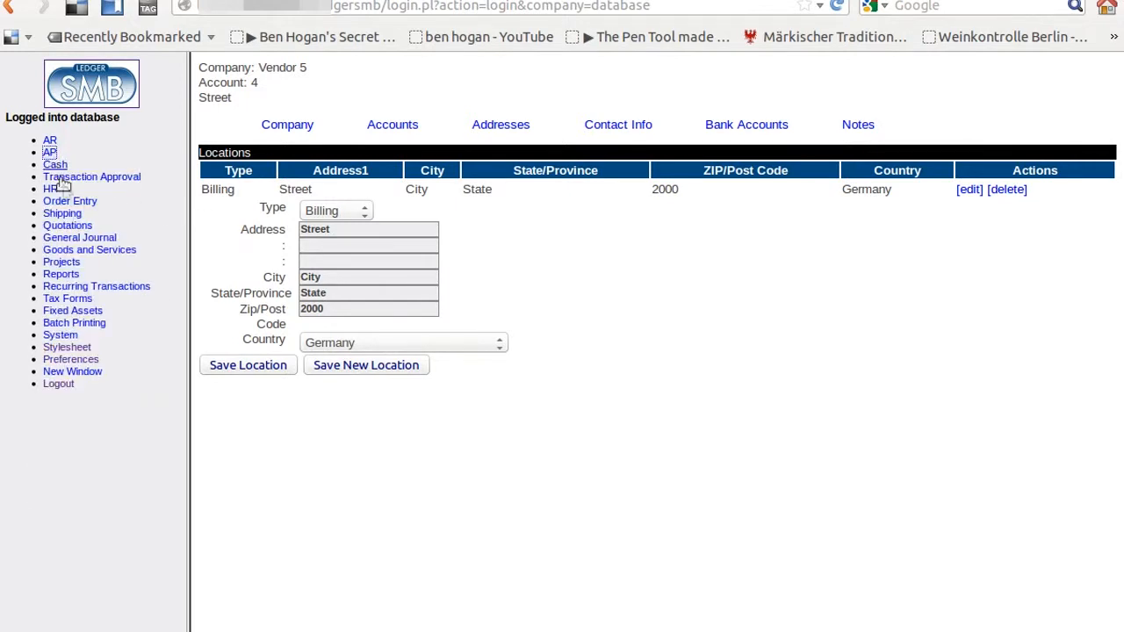
Step: Start a new part with number 9 and description 'Big Bin 2'
{"action": "left_click", "coordinate": [104, 251]}
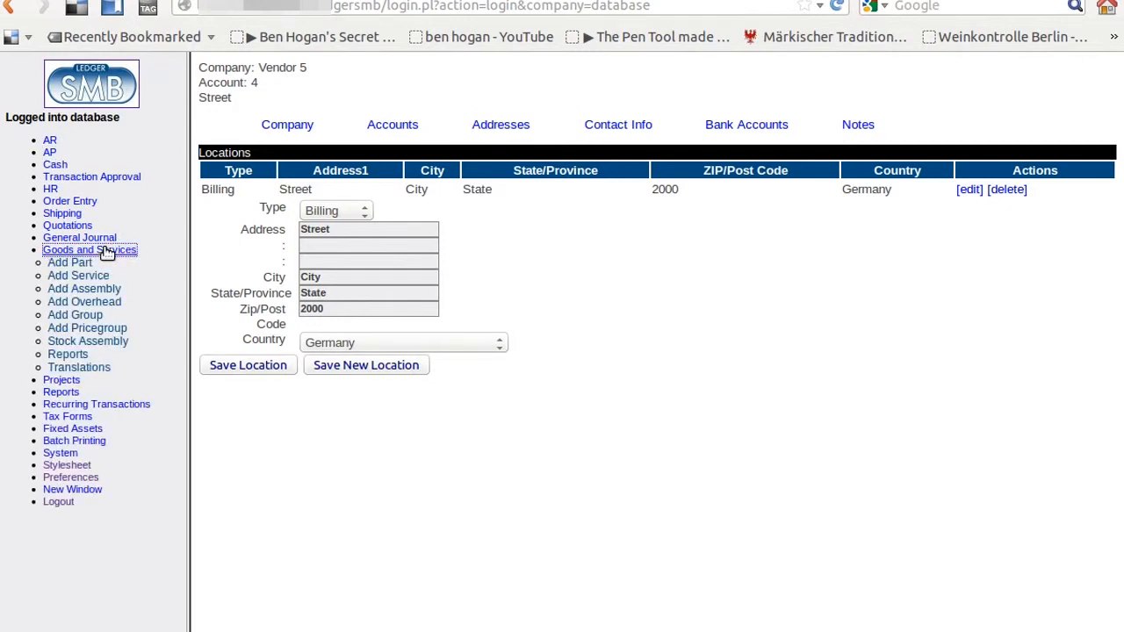
{"action": "left_click", "coordinate": [78, 263]}
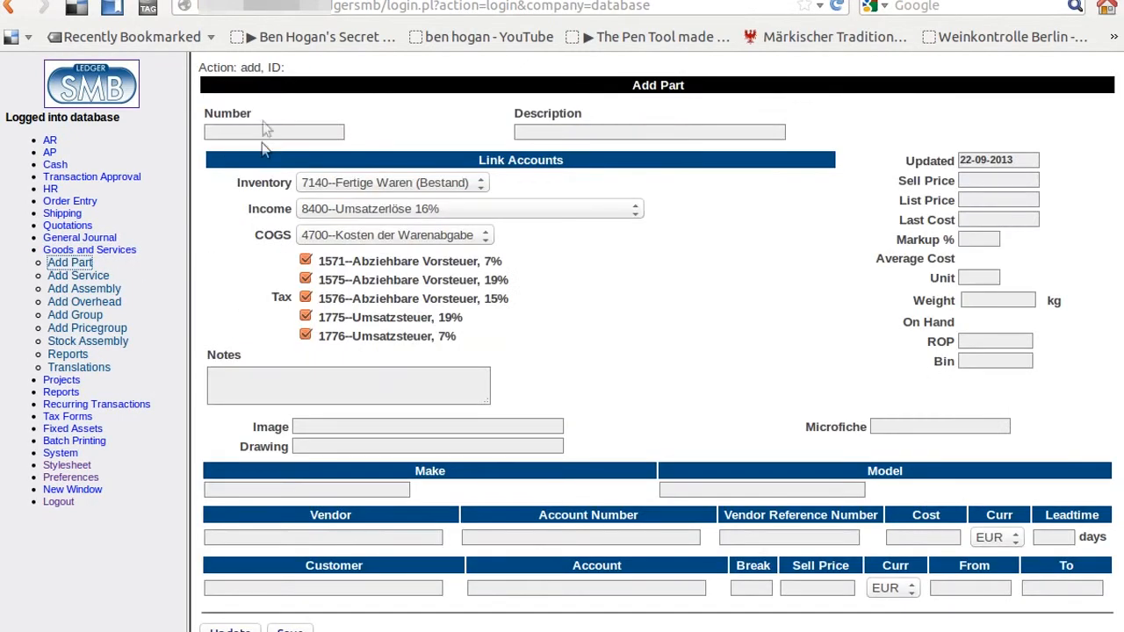
{"action": "left_click", "coordinate": [281, 130]}
{"action": "type", "text": "9"}
{"action": "key", "text": "Tab"}
{"action": "type", "text": "B"}
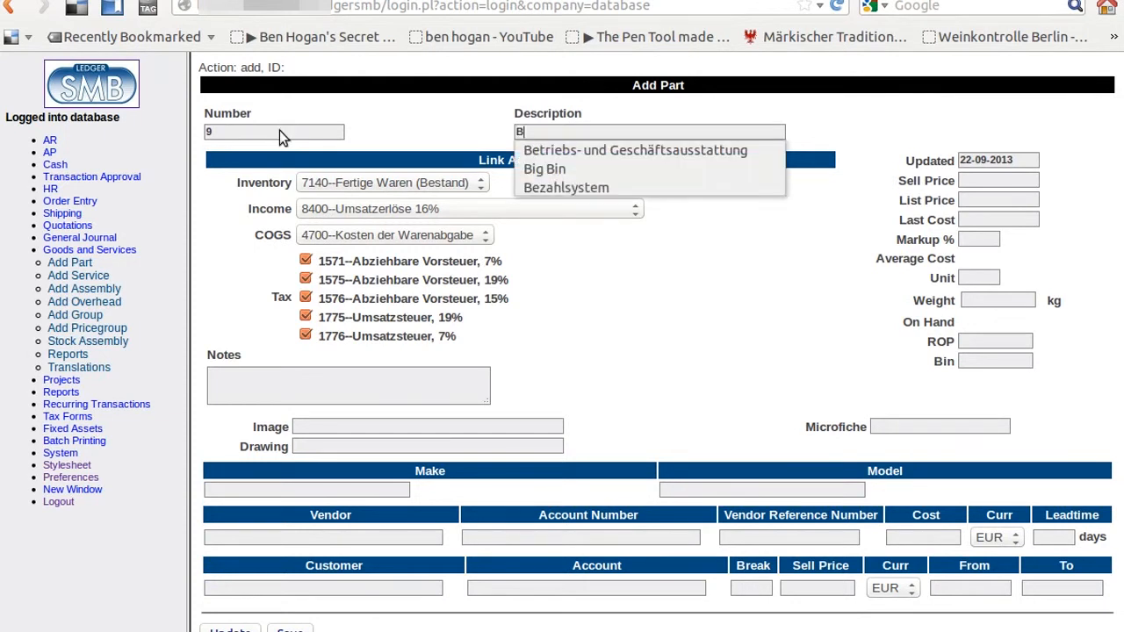
{"action": "type", "text": "ig Bin 2"}
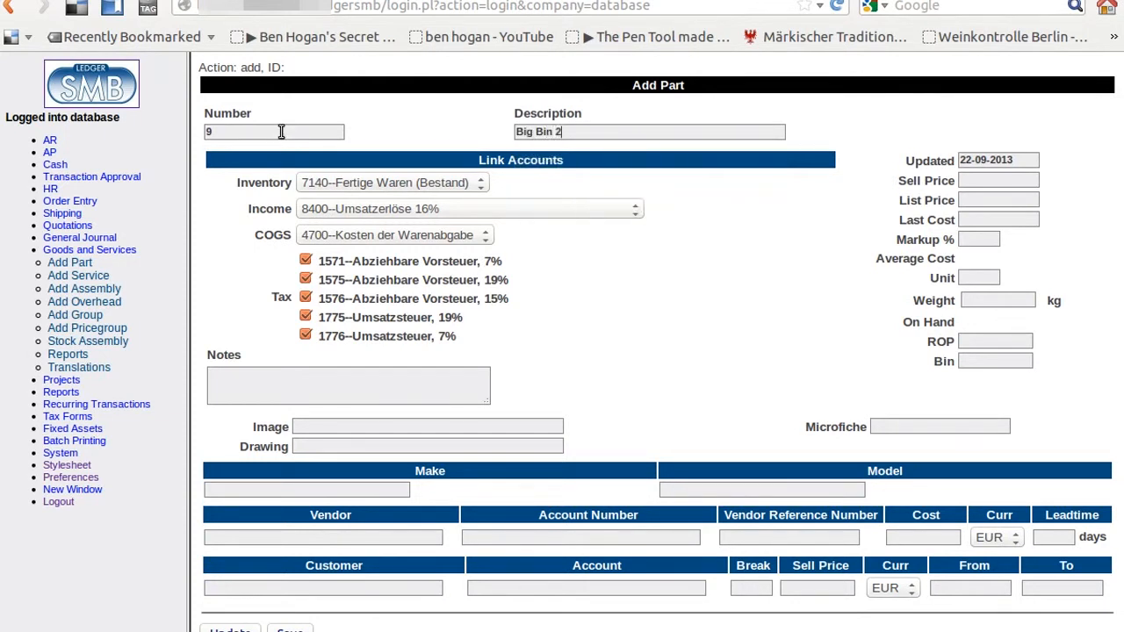
{"action": "key", "text": "Tab"}
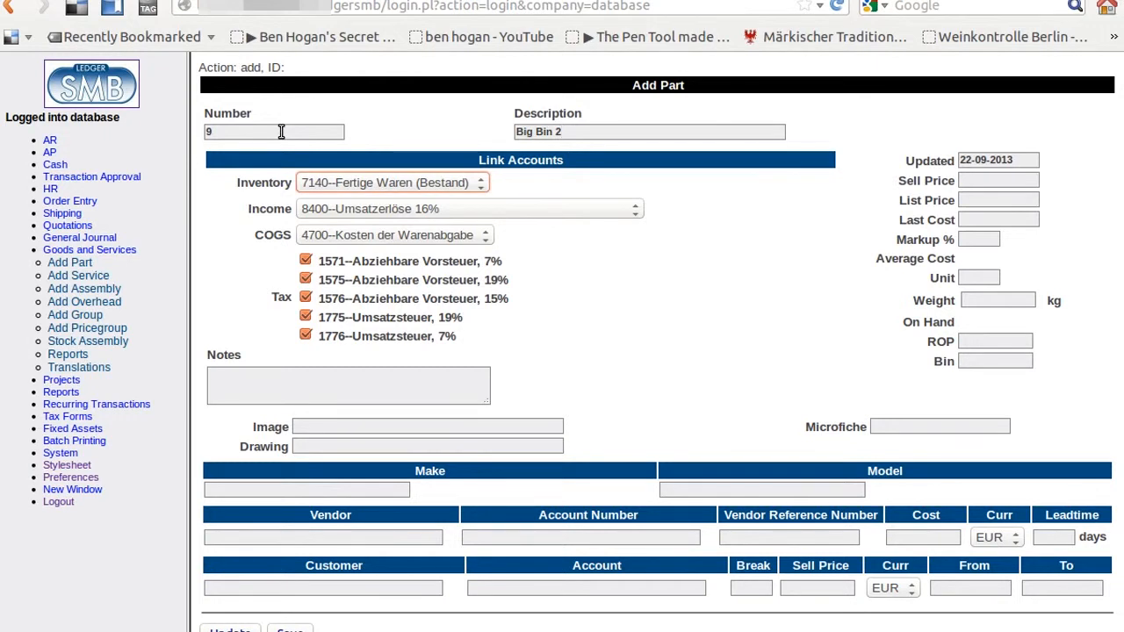
{"action": "key", "text": "Tab"}
{"action": "key", "text": "Tab"}
{"action": "key", "text": "Tab"}
Step: Untick the 1571, 1576, 1775 and 1776 taxes, leaving only 1575 19%
{"action": "left_click_drag", "start_coordinate": [167, 285], "coordinate": [200, 268]}
{"action": "left_click", "coordinate": [201, 274]}
{"action": "left_click", "coordinate": [305, 260]}
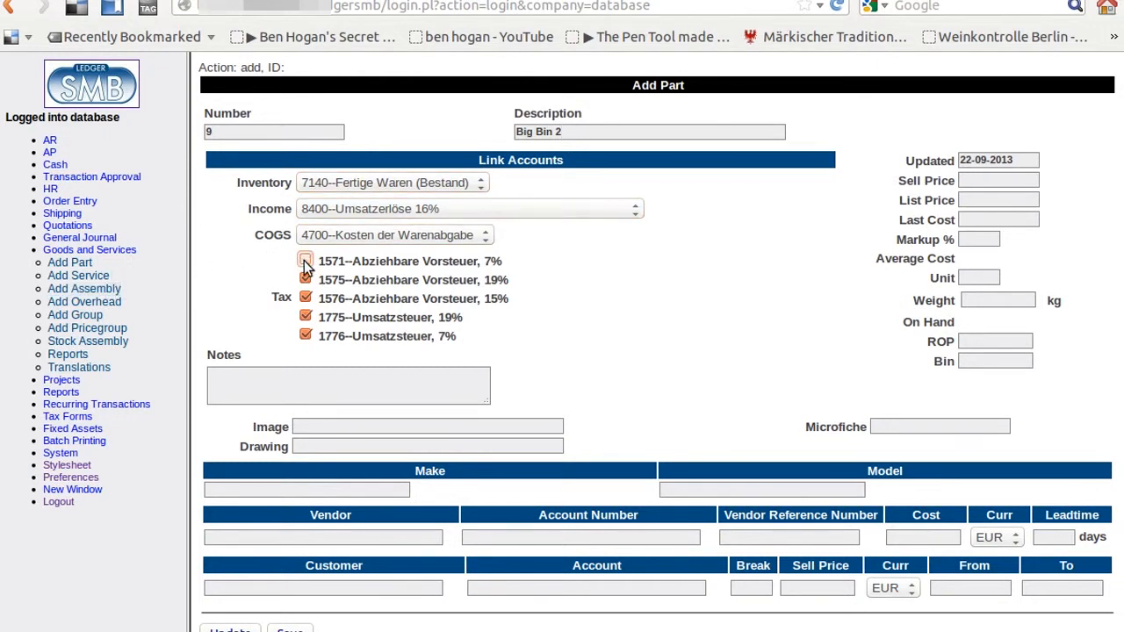
{"action": "left_click", "coordinate": [305, 299]}
{"action": "left_click", "coordinate": [305, 317]}
{"action": "left_click", "coordinate": [305, 336]}
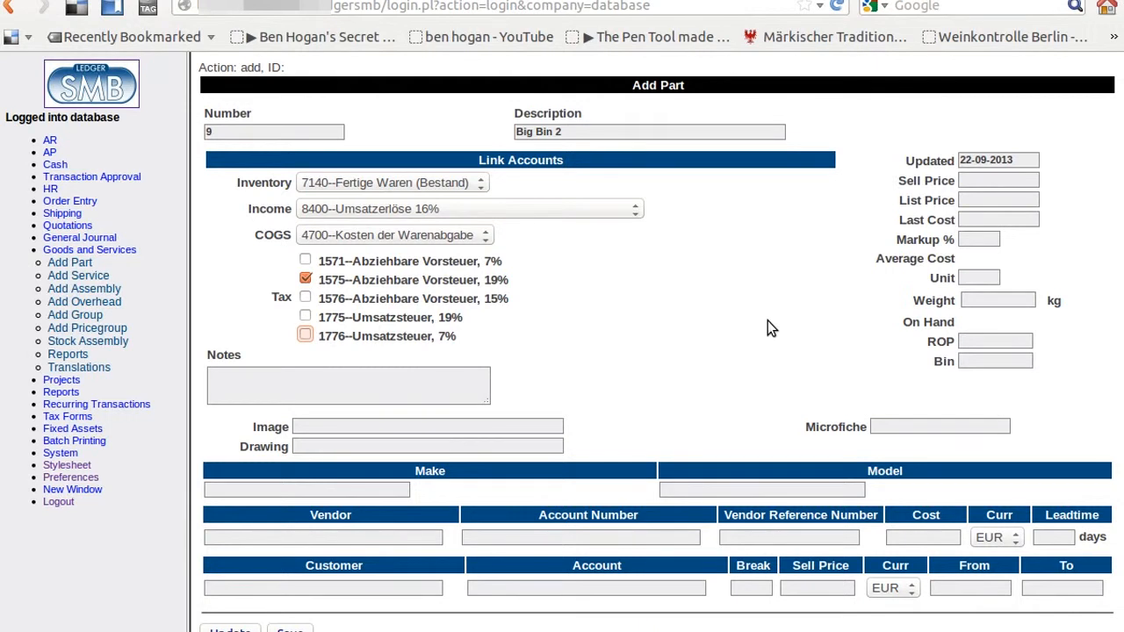
Step: Enter sell price 20, list price 20, last cost 10 and reorder point 5
{"action": "left_click", "coordinate": [997, 181]}
{"action": "type", "text": "20"}
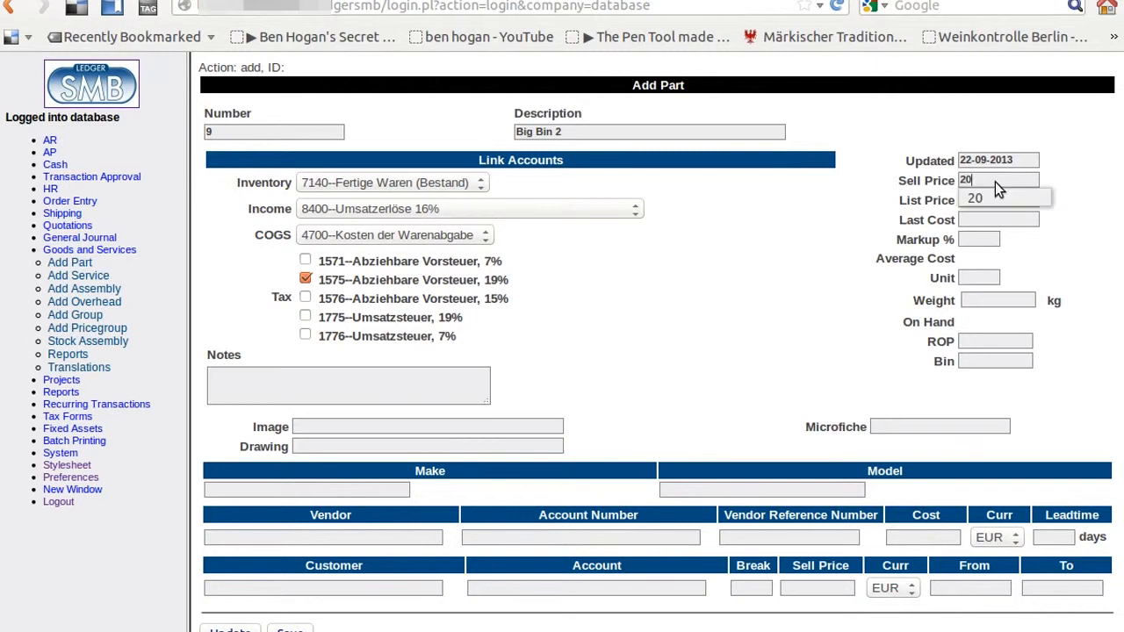
{"action": "key", "text": "Tab"}
{"action": "type", "text": "20"}
{"action": "key", "text": "Tab"}
{"action": "type", "text": "10"}
{"action": "key", "text": "Tab"}
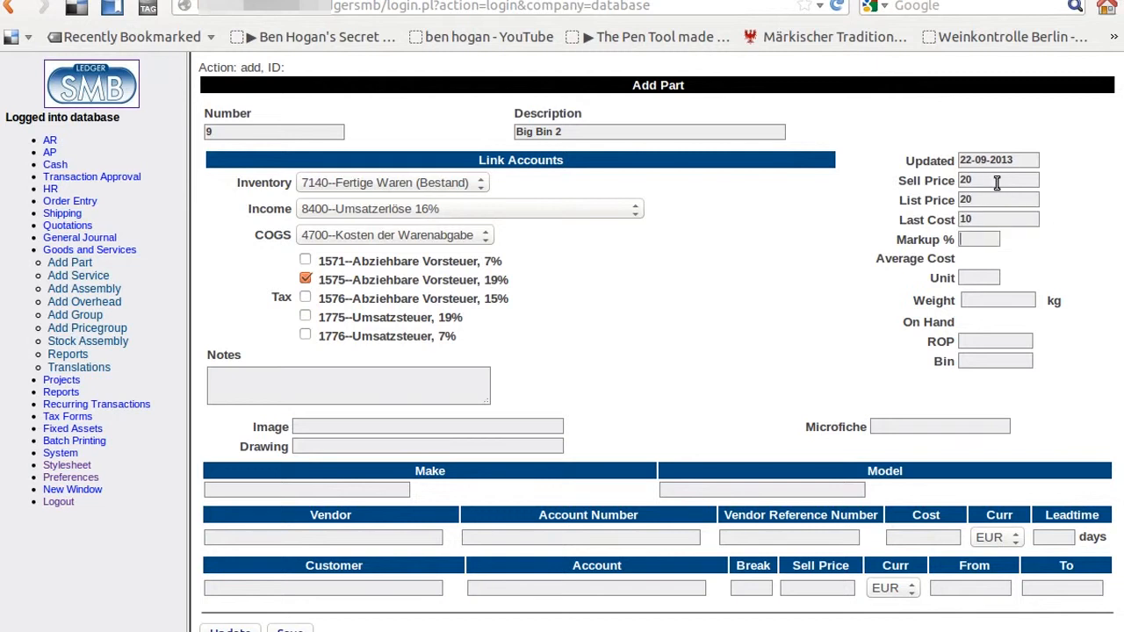
{"action": "key", "text": "Tab"}
{"action": "key", "text": "Tab"}
{"action": "key", "text": "Tab"}
{"action": "type", "text": "5"}
{"action": "key", "text": "Tab"}
Step: Recalculate to a 100% markup and save part 9, Big Bin 2
{"action": "left_click", "coordinate": [235, 629]}
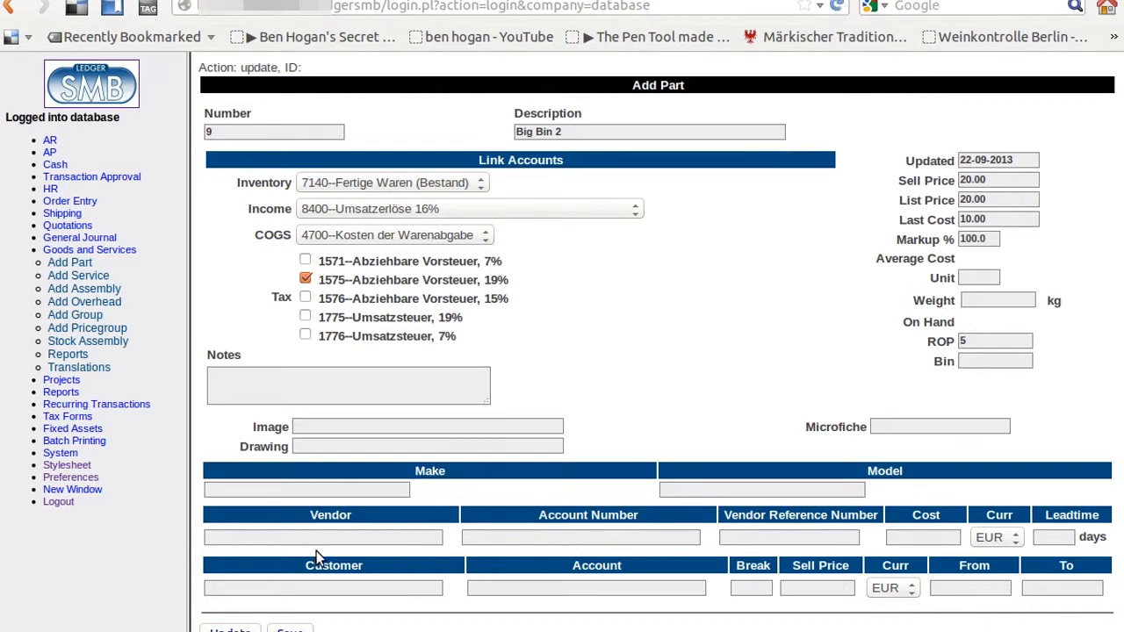
{"action": "left_click", "coordinate": [290, 629]}
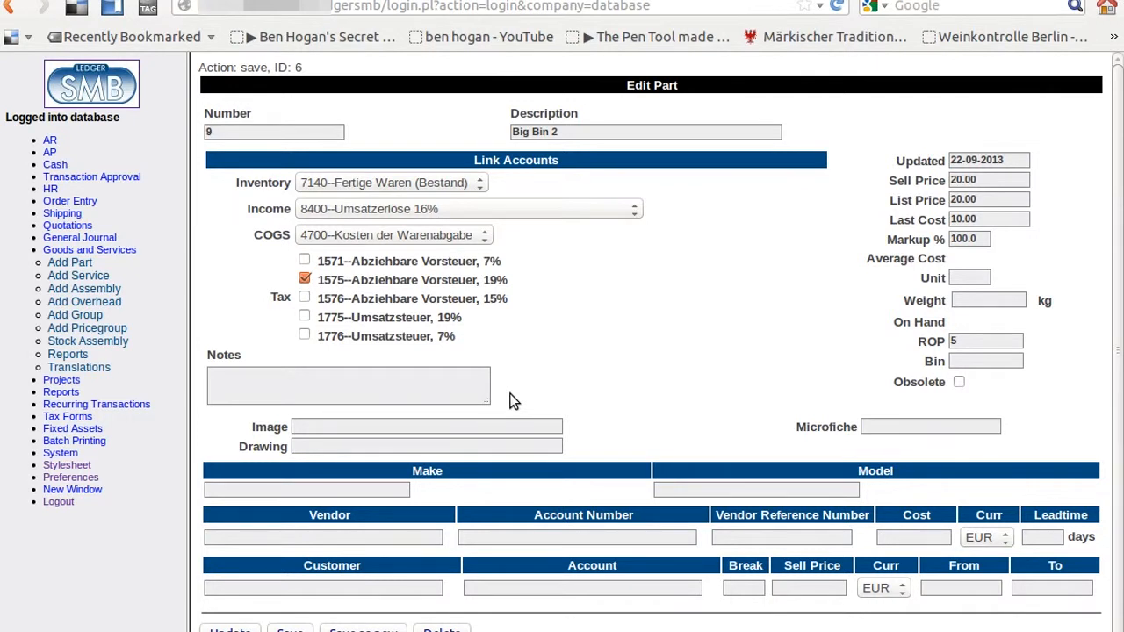
{"action": "scroll", "coordinate": [1118, 506], "scroll_direction": "down", "scroll_amount": 1}
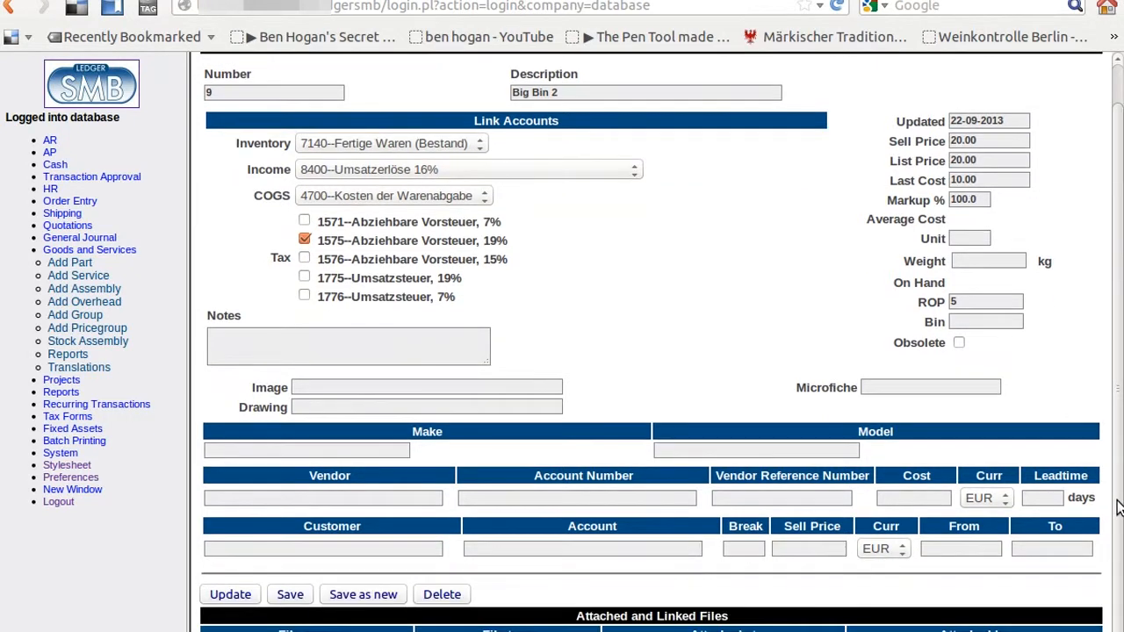
{"action": "scroll", "coordinate": [1118, 507], "scroll_direction": "up", "scroll_amount": 1}
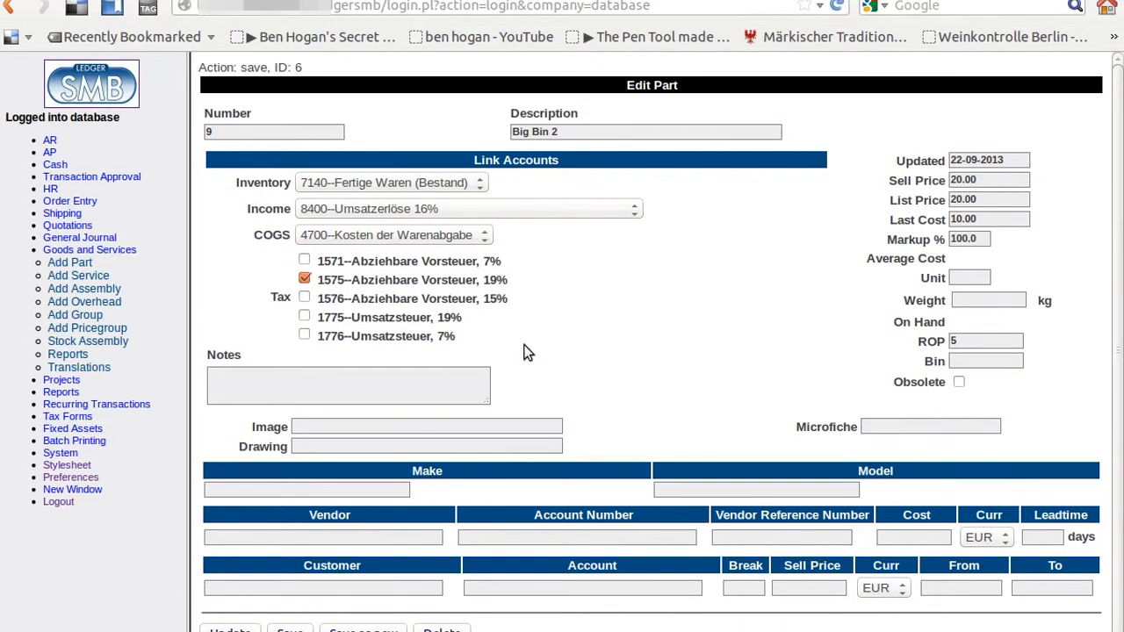
{"action": "left_click", "coordinate": [125, 251]}
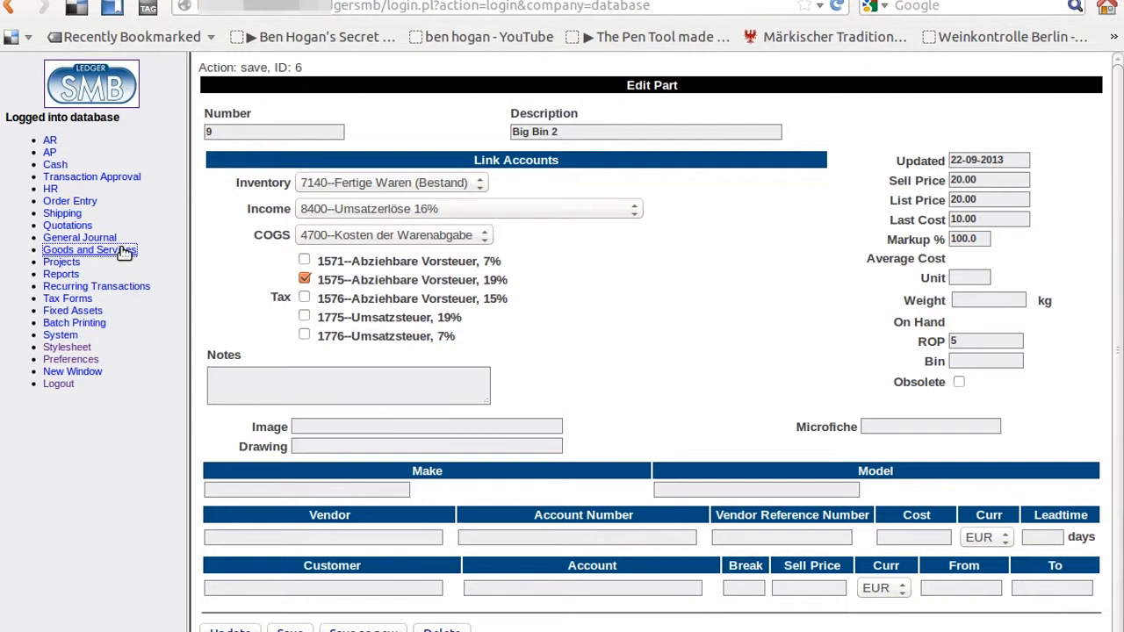
Step: Start RFQ 3 for Vendor 5 with part 9, Big Bin 2, quantity 20
{"action": "left_click", "coordinate": [77, 225]}
{"action": "left_click", "coordinate": [60, 251]}
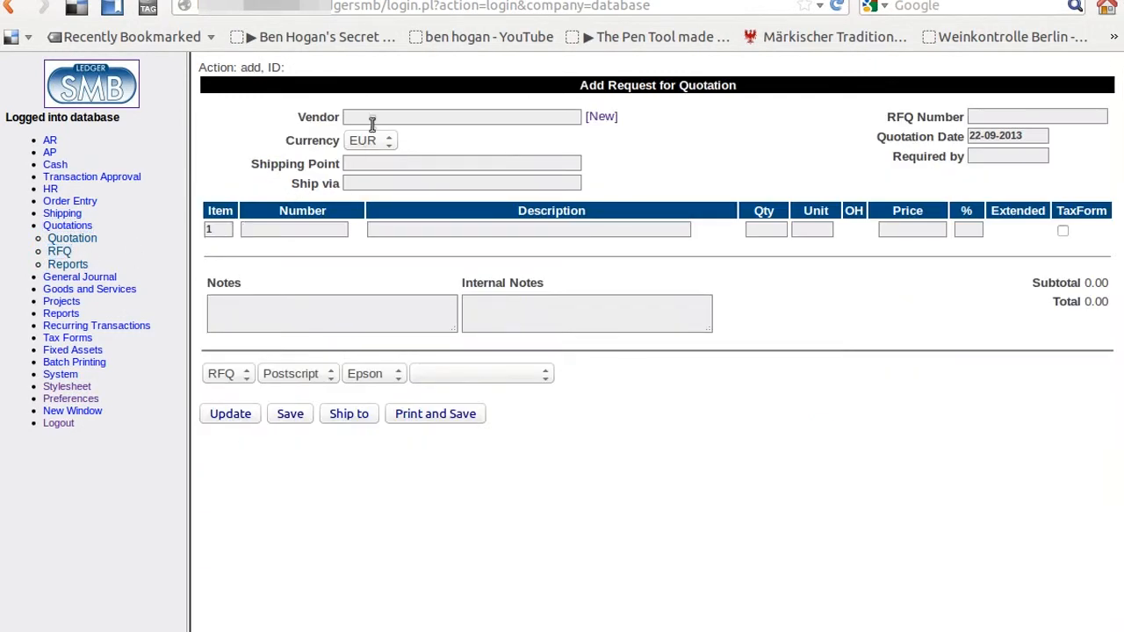
{"action": "type", "text": "Ve"}
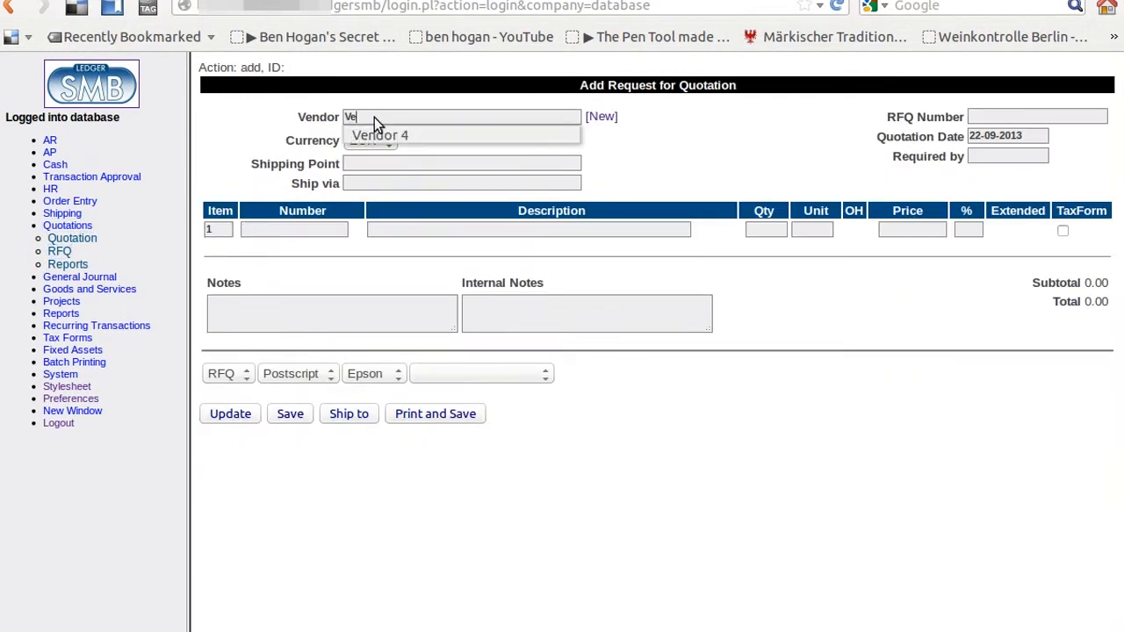
{"action": "type", "text": "ndor 5"}
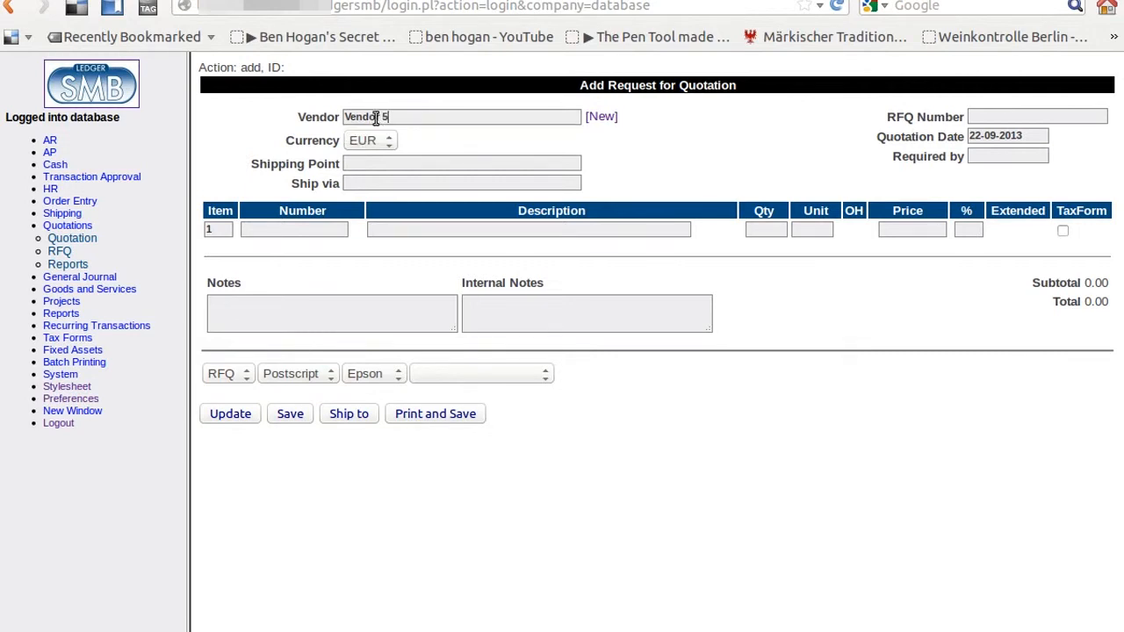
{"action": "key", "text": "Tab"}
{"action": "left_click", "coordinate": [1010, 117]}
{"action": "type", "text": "3"}
{"action": "type", "text": "9"}
{"action": "key", "text": "Tab"}
{"action": "left_click", "coordinate": [766, 230]}
{"action": "type", "text": "20"}
{"action": "key", "text": "Tab"}
Step: Set the RFQ output to HTML on Screen and refresh the form
{"action": "left_click", "coordinate": [301, 374]}
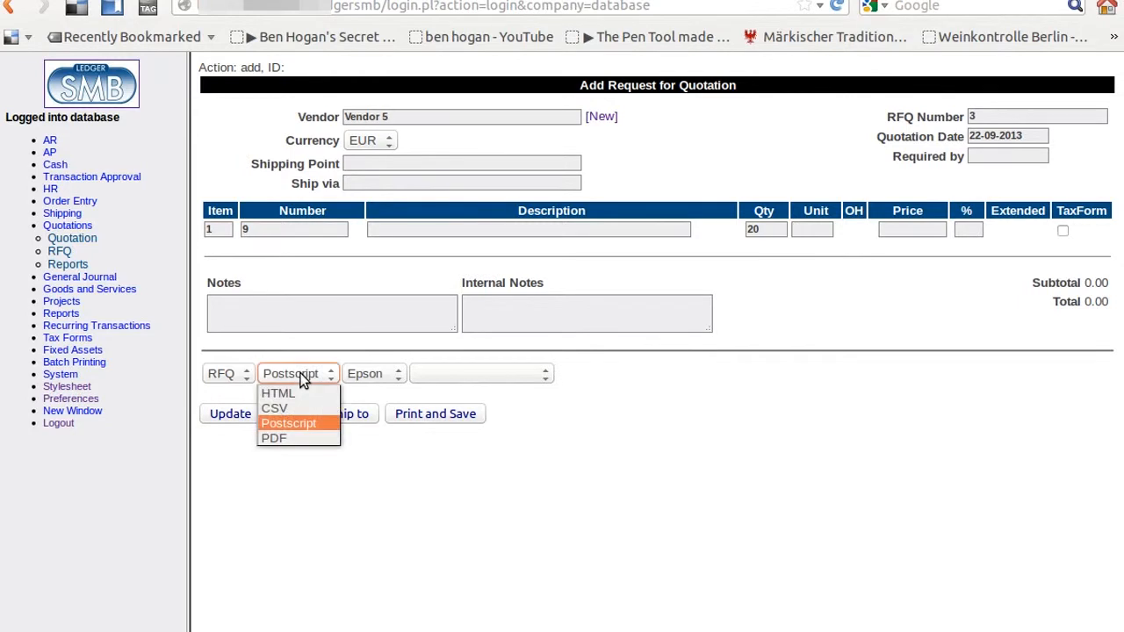
{"action": "left_click", "coordinate": [304, 393]}
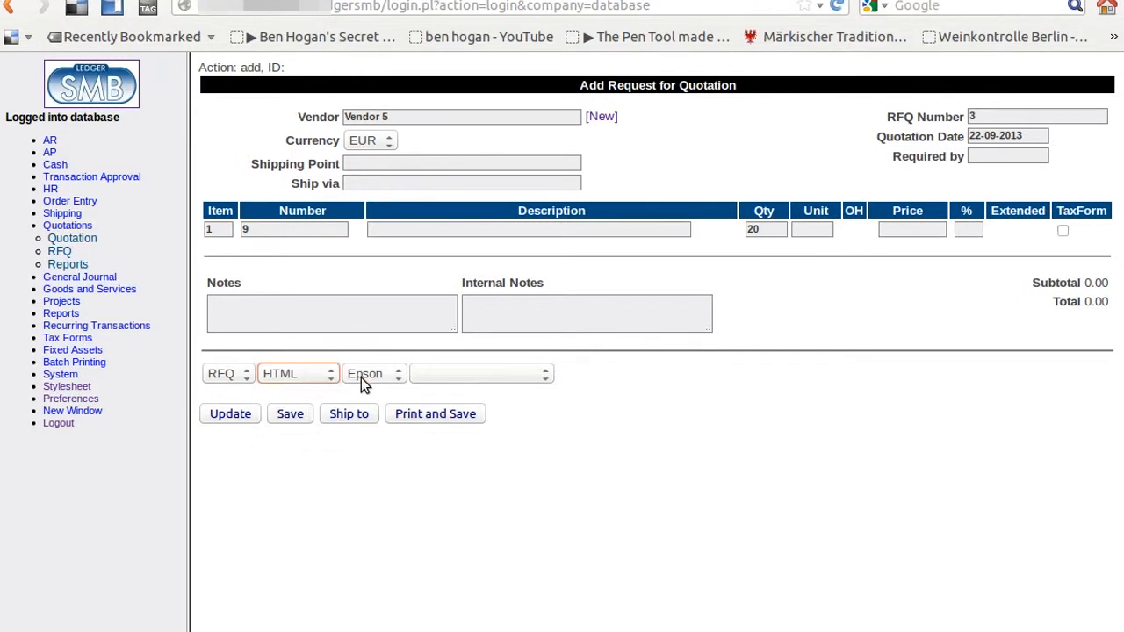
{"action": "left_click", "coordinate": [361, 378]}
{"action": "left_click", "coordinate": [376, 393]}
{"action": "left_click", "coordinate": [244, 422]}
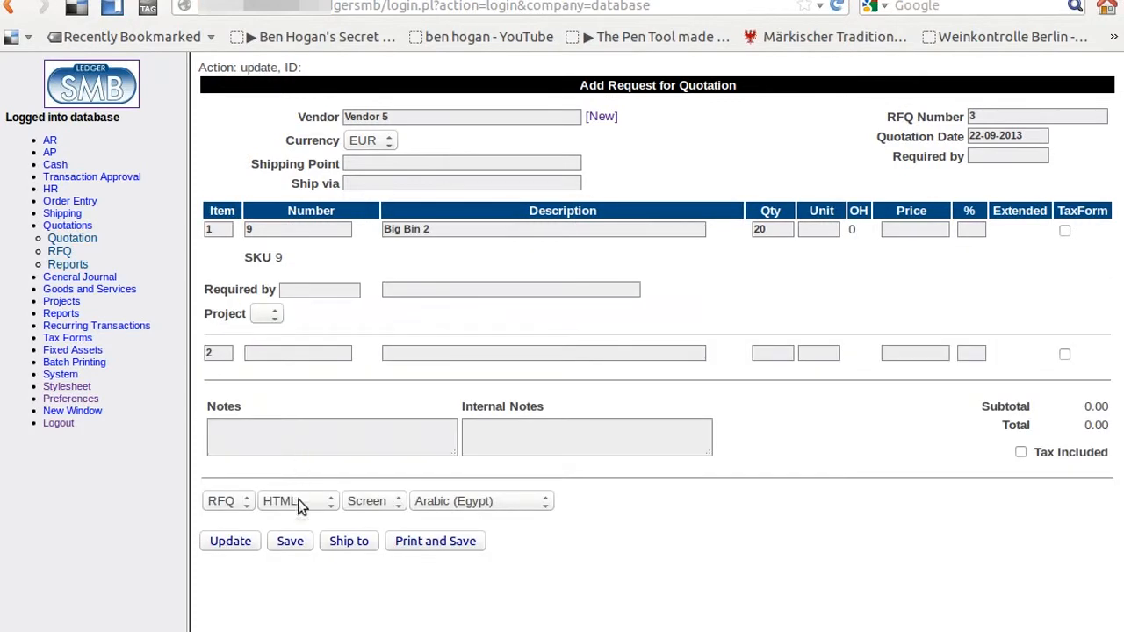
Step: Save RFQ 3, try printing it, and go back from the LaTeX error page
{"action": "left_click", "coordinate": [294, 543]}
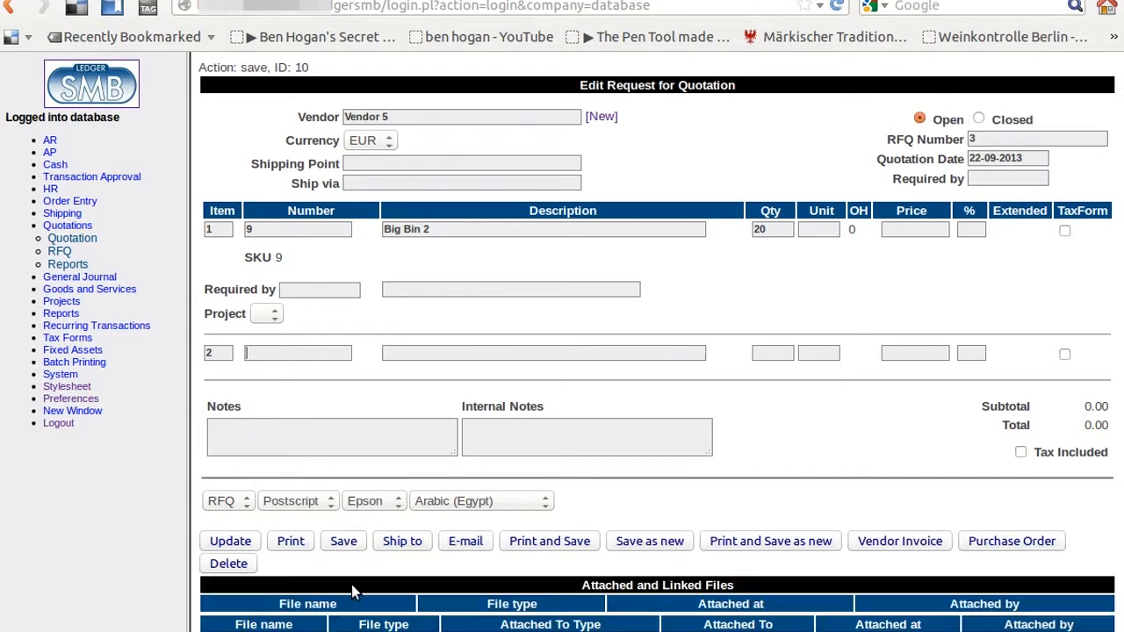
{"action": "left_click", "coordinate": [289, 542]}
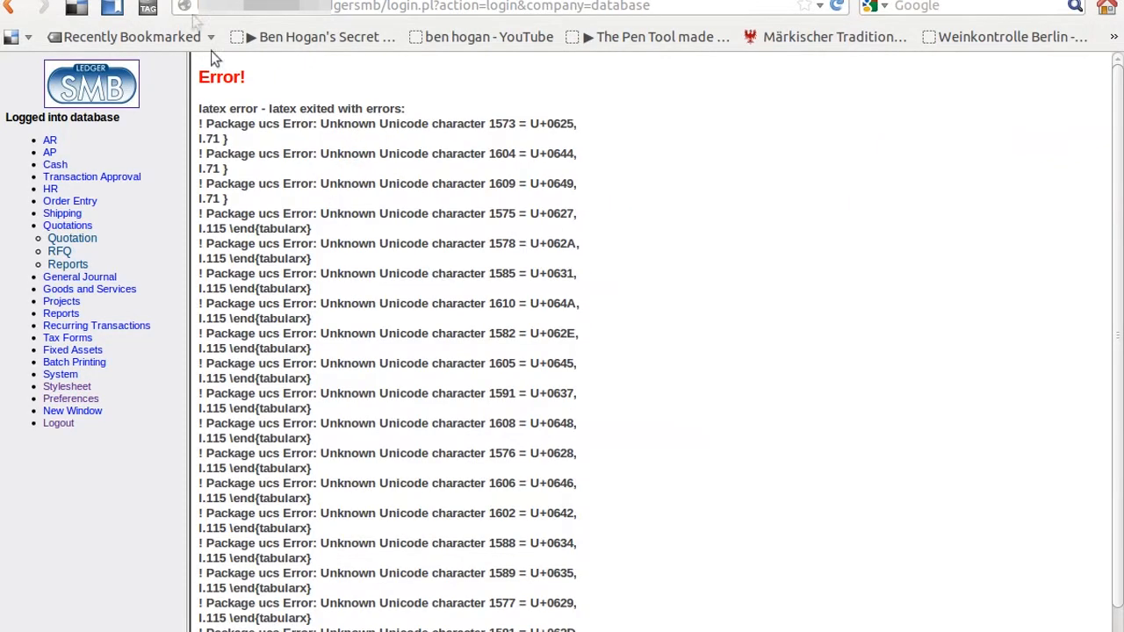
{"action": "left_click", "coordinate": [12, 7]}
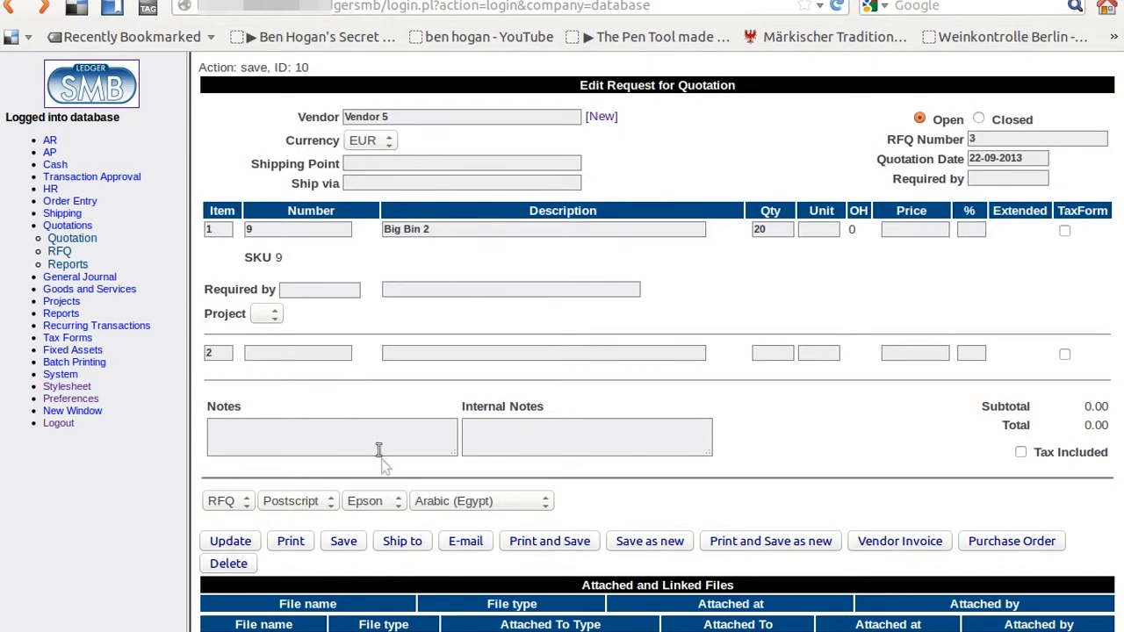
Step: Print RFQ 3 to Screen as an English HTML document, then close the printout
{"action": "left_click", "coordinate": [386, 500]}
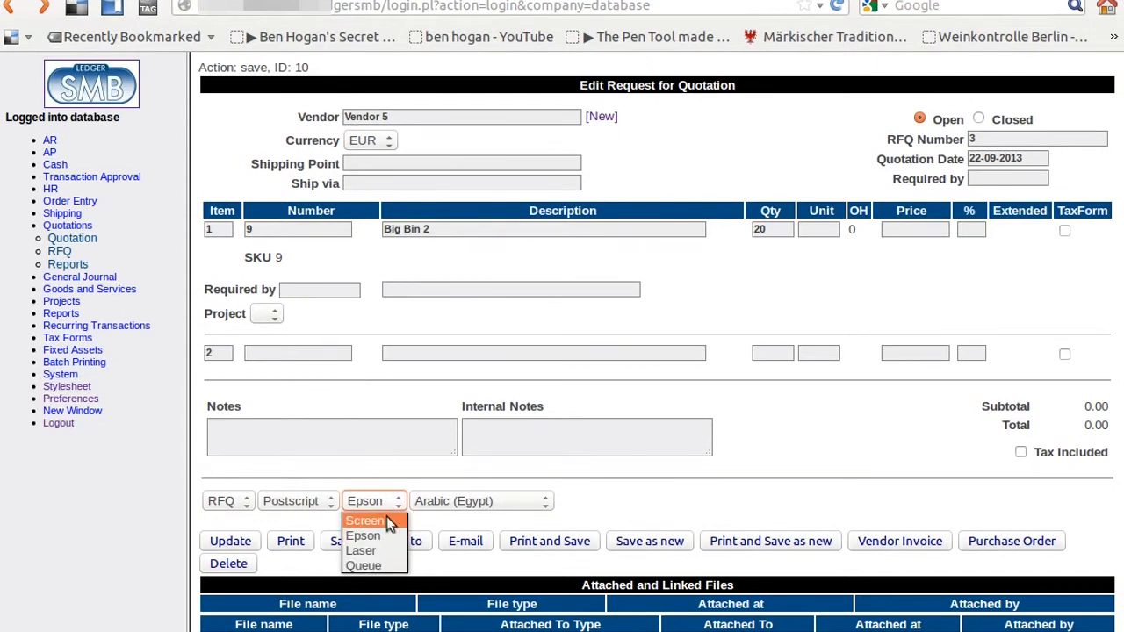
{"action": "left_click", "coordinate": [390, 524]}
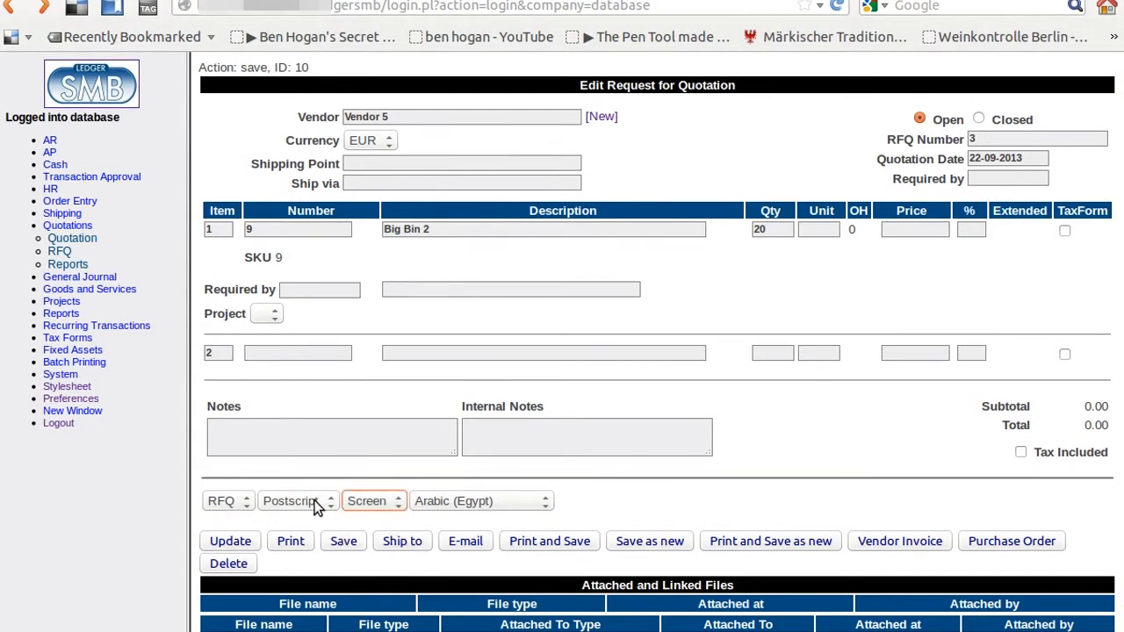
{"action": "left_click", "coordinate": [319, 502]}
{"action": "left_click", "coordinate": [320, 522]}
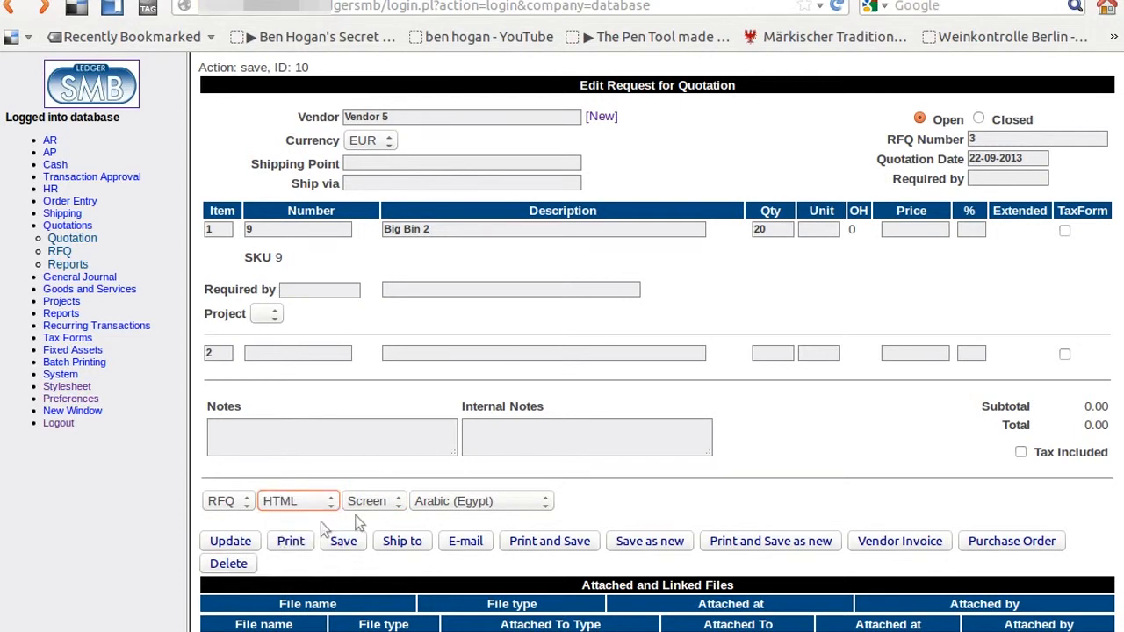
{"action": "left_click", "coordinate": [460, 500]}
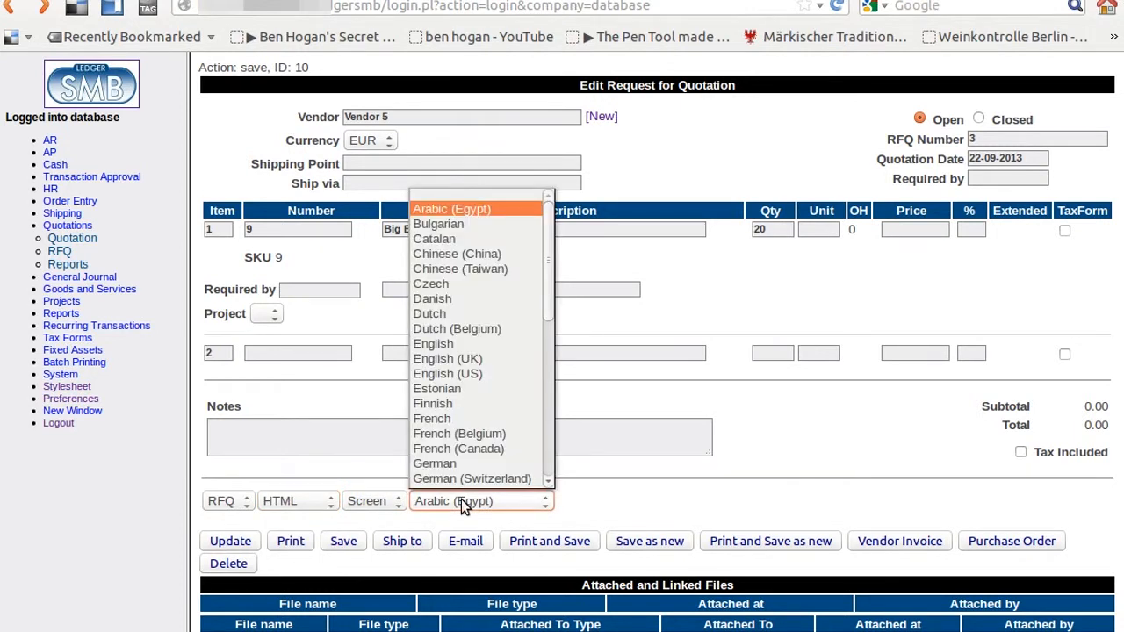
{"action": "left_click", "coordinate": [479, 343]}
{"action": "left_click", "coordinate": [291, 541]}
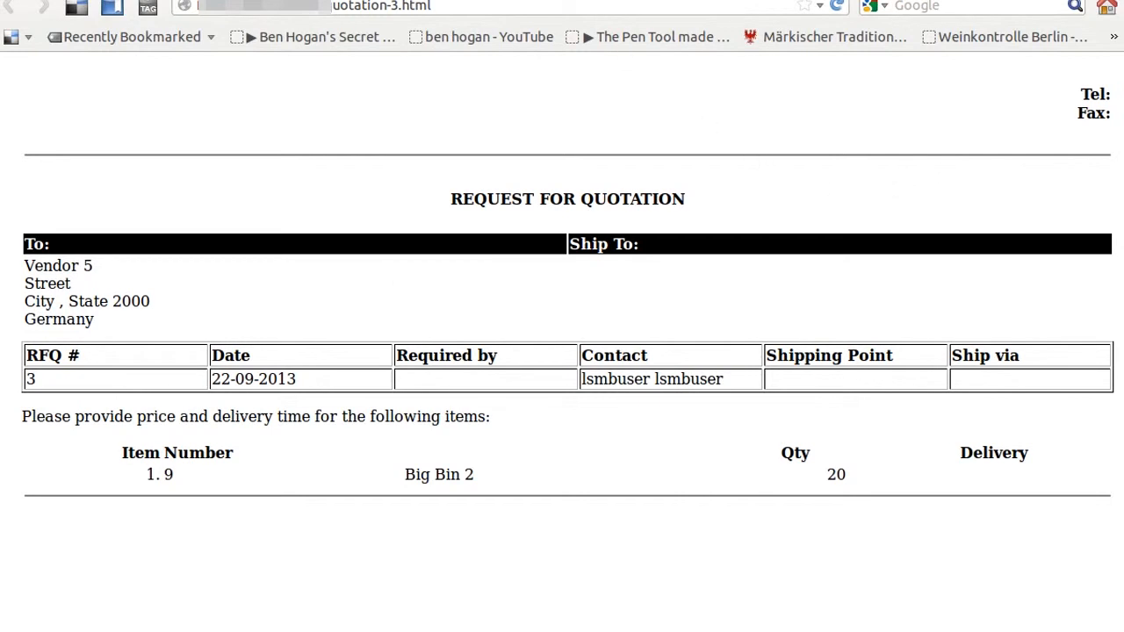
{"action": "left_click", "coordinate": [449, 1]}
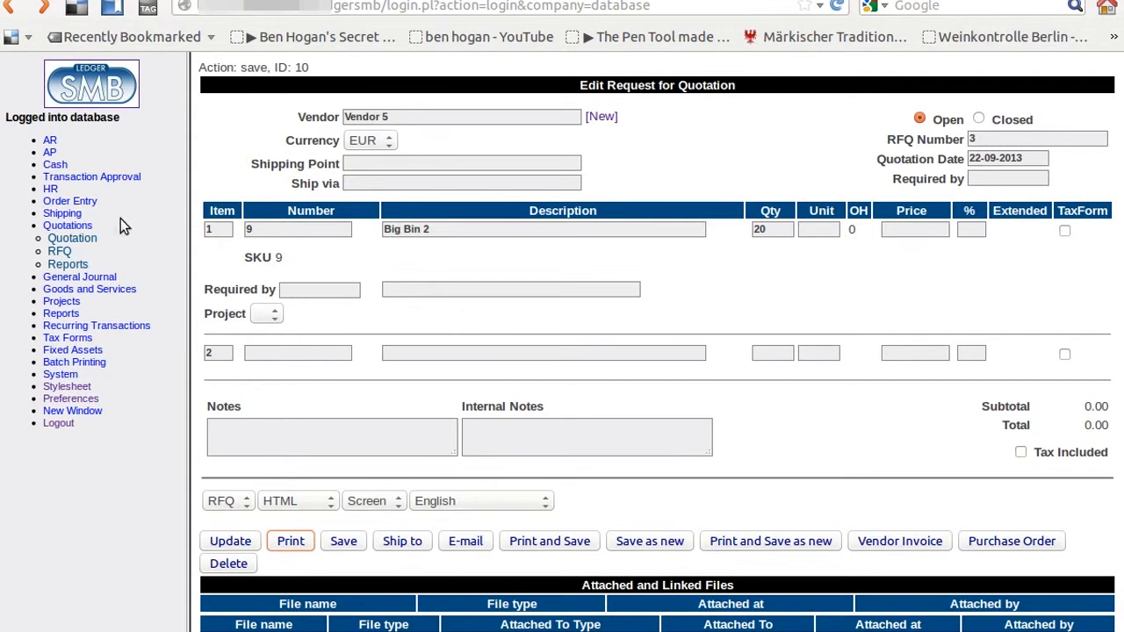
Step: Collapse Quotations and start a new purchase order from Order Entry
{"action": "left_click", "coordinate": [79, 227]}
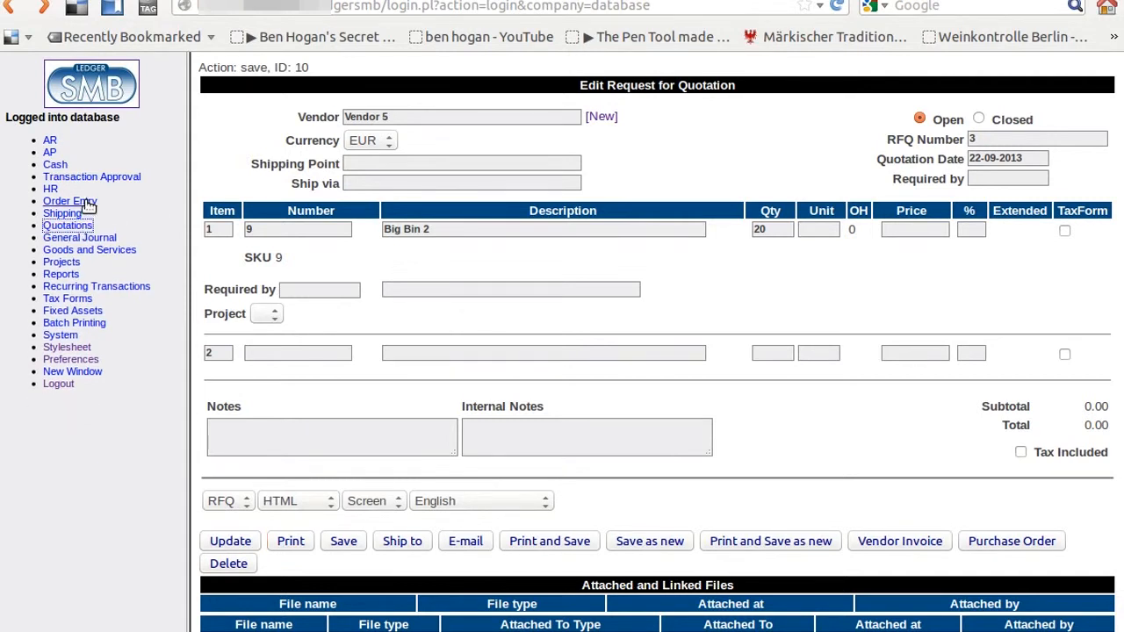
{"action": "left_click", "coordinate": [88, 204]}
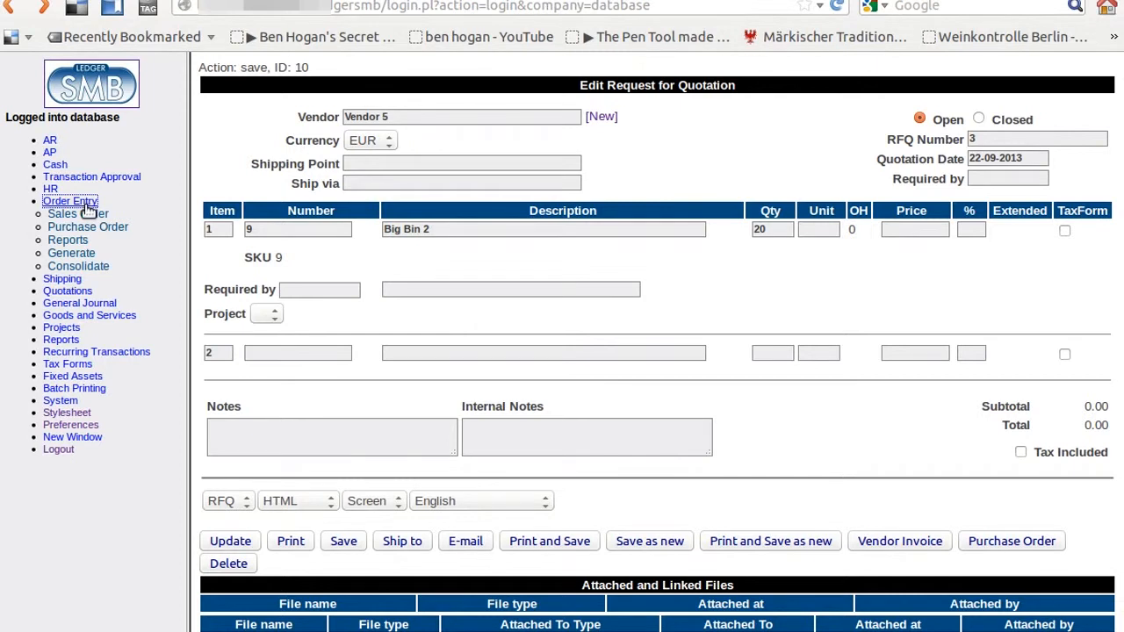
{"action": "left_click", "coordinate": [108, 226]}
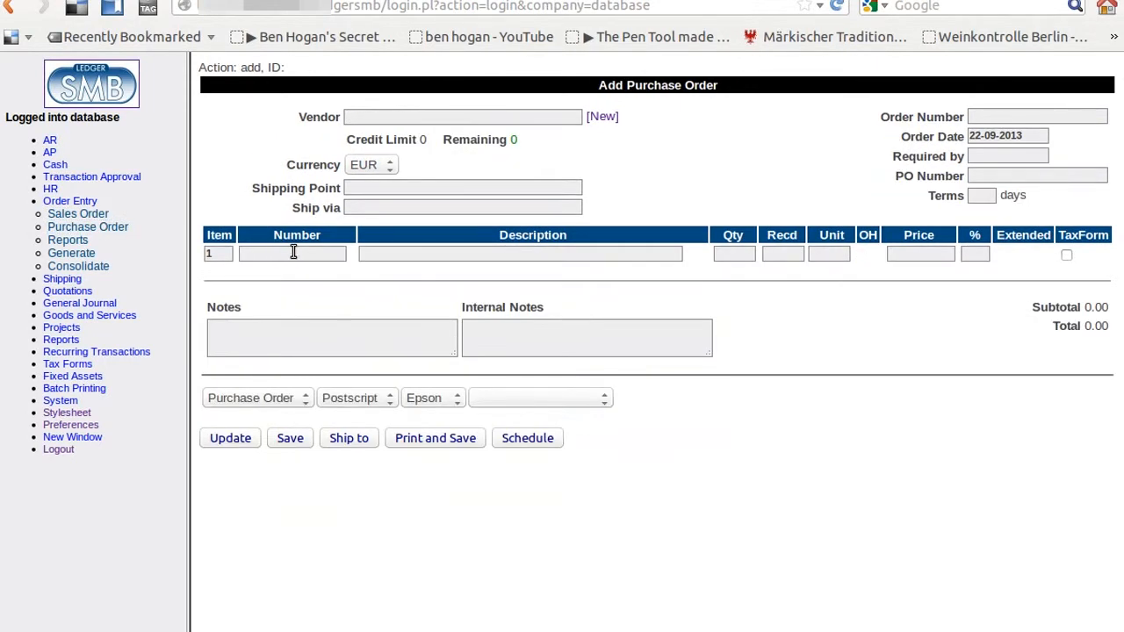
Step: Start purchase order 3 for Vendor 5 with part 9 on the first line
{"action": "left_click", "coordinate": [405, 119]}
{"action": "type", "text": "Vendor "}
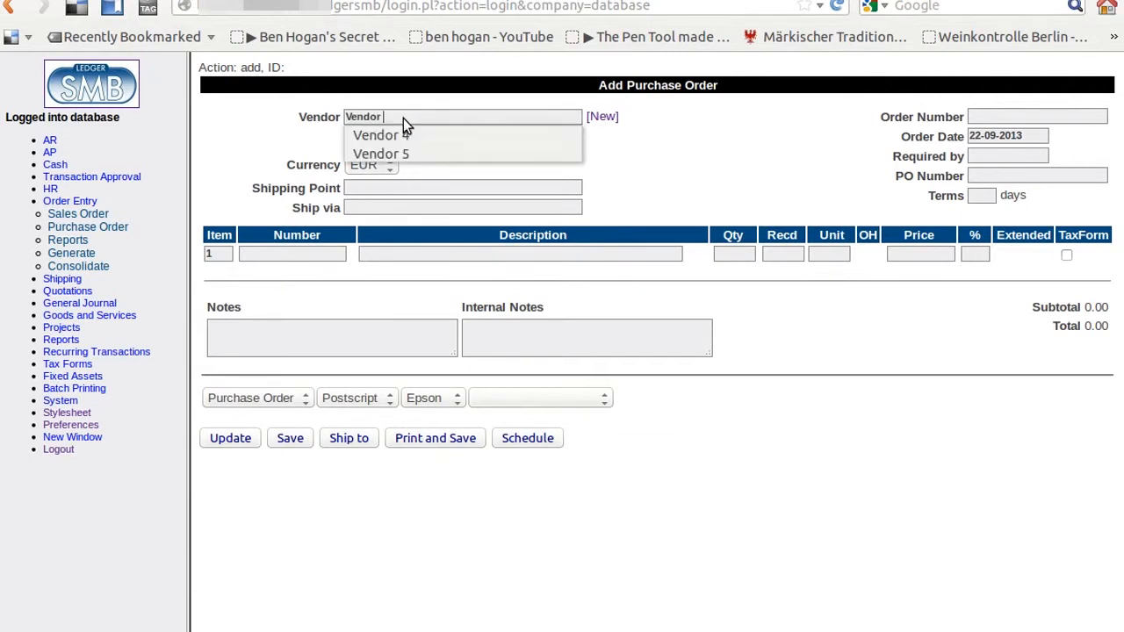
{"action": "type", "text": "5"}
{"action": "key", "text": "Tab"}
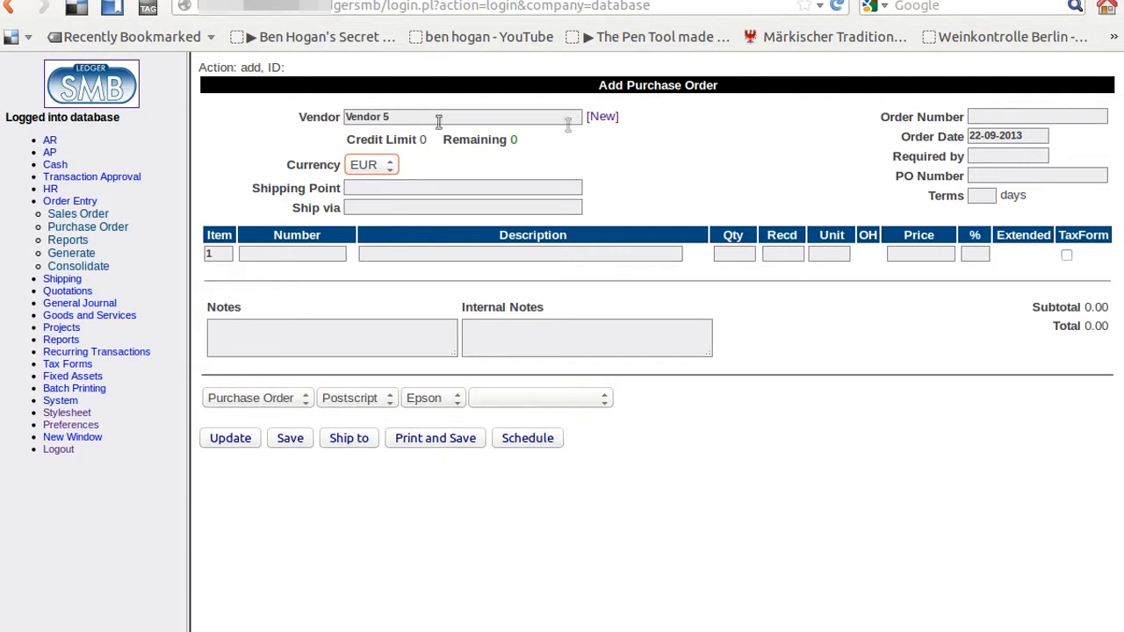
{"action": "left_click", "coordinate": [990, 117]}
{"action": "type", "text": "3"}
{"action": "key", "text": "Tab"}
{"action": "left_click", "coordinate": [319, 253]}
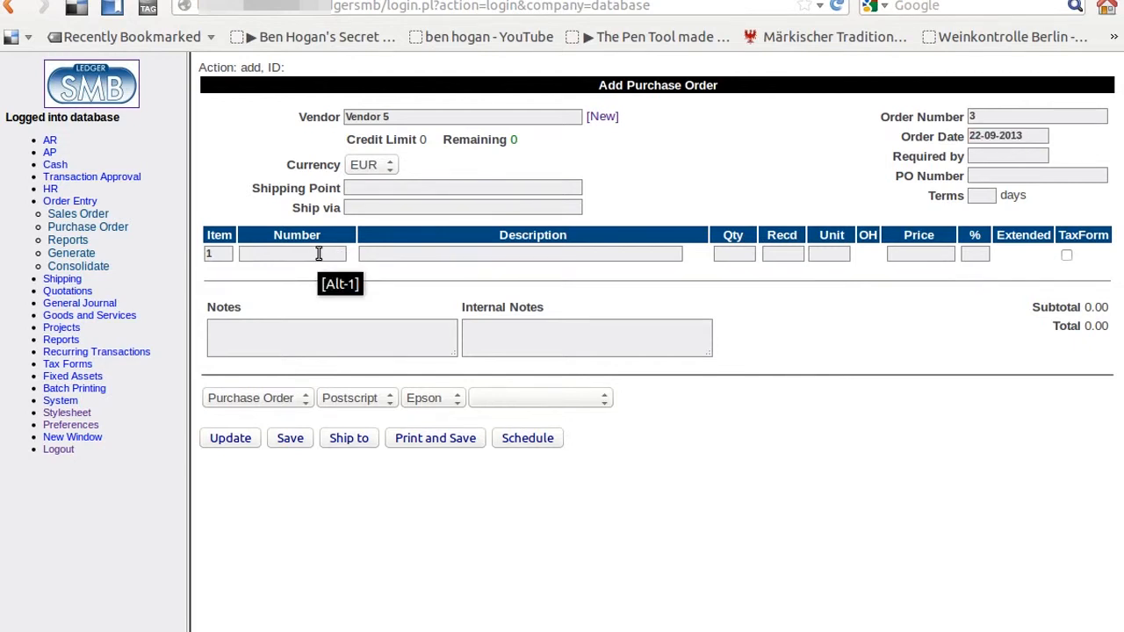
{"action": "type", "text": "9"}
{"action": "key", "text": "Tab"}
{"action": "left_click", "coordinate": [234, 437]}
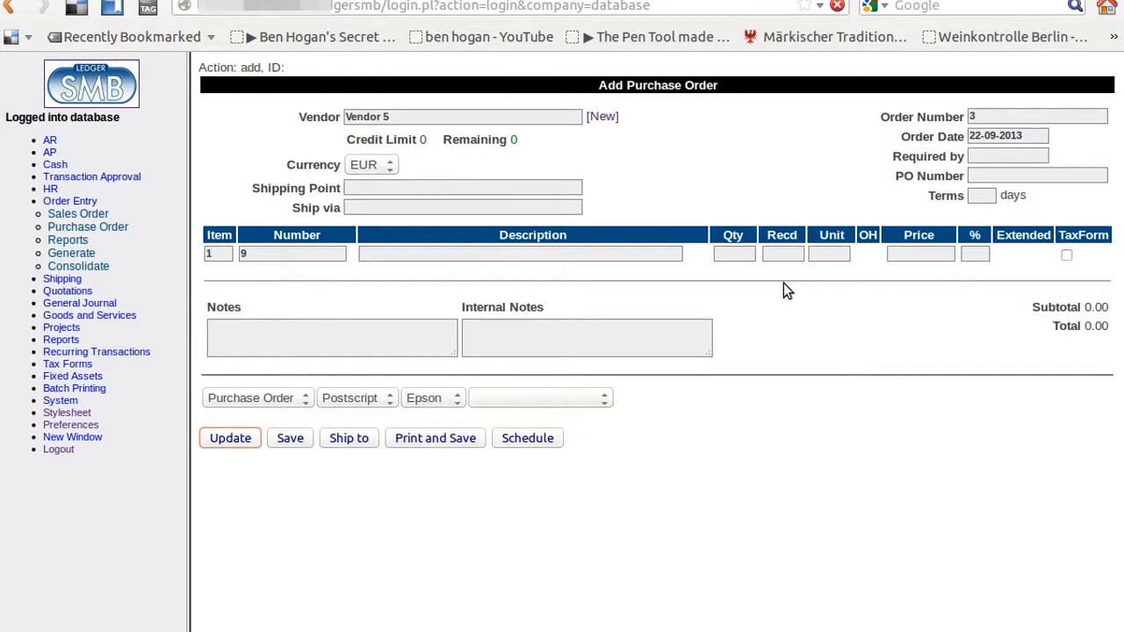
Step: Change the quantity to 20, recalculate to 238.00 and save the order
{"action": "key", "text": "Return"}
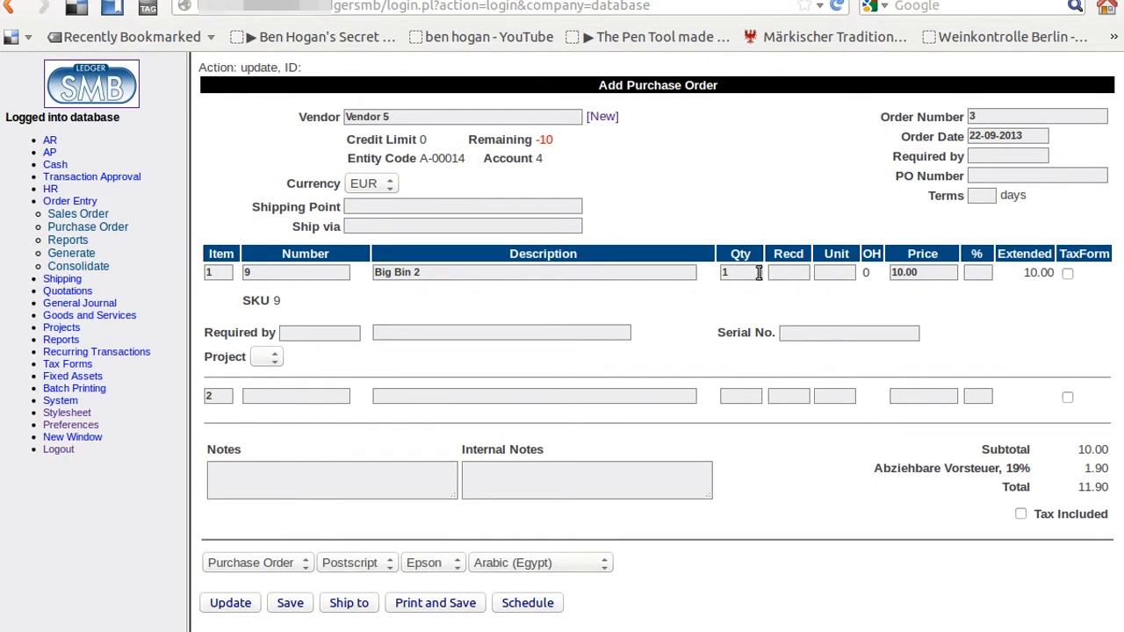
{"action": "double_click", "coordinate": [755, 273]}
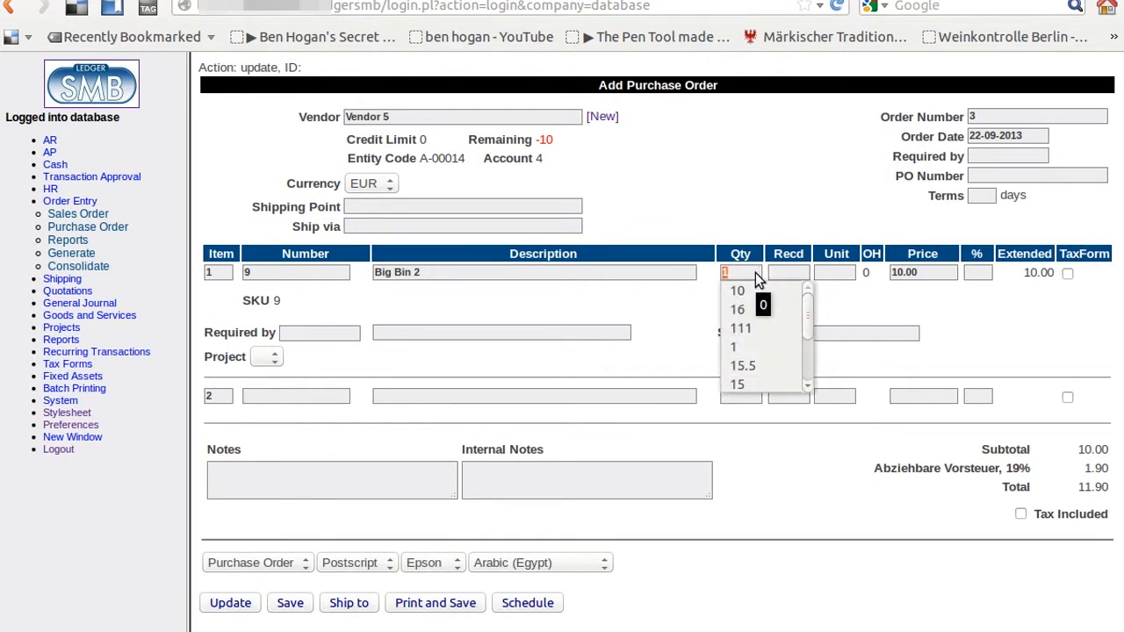
{"action": "type", "text": "20"}
{"action": "key", "text": "Tab"}
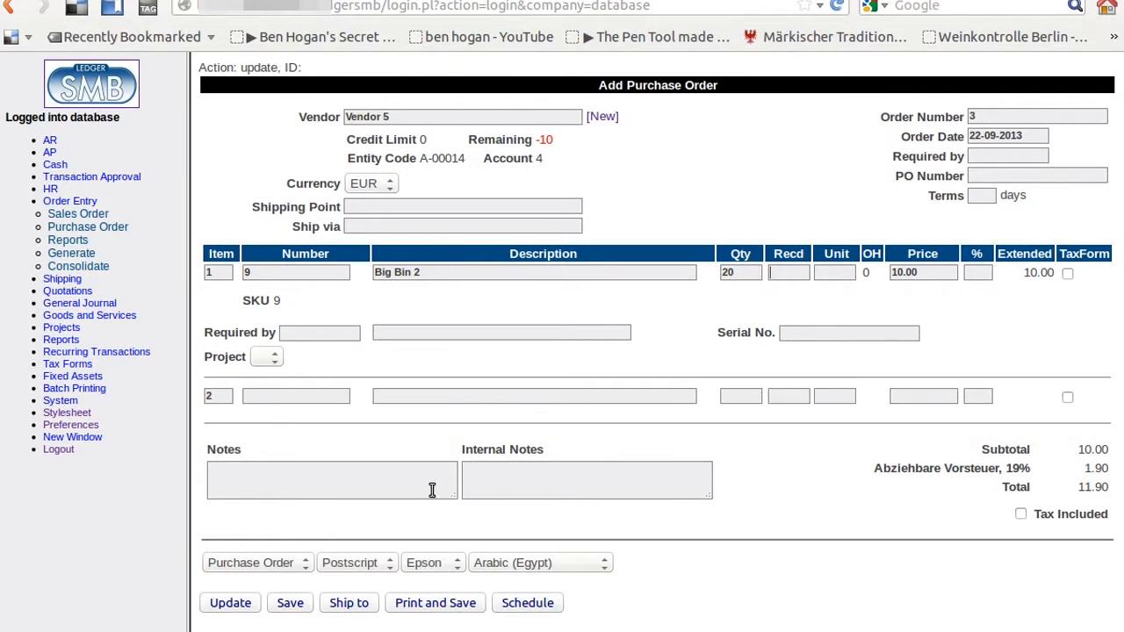
{"action": "left_click", "coordinate": [230, 603]}
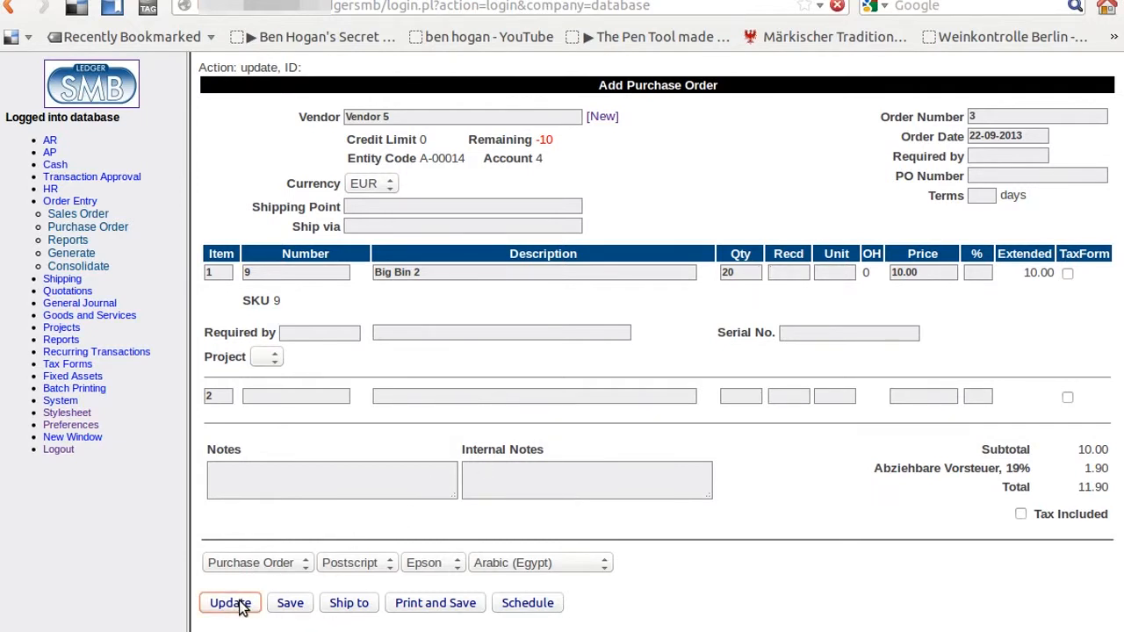
{"action": "left_click", "coordinate": [289, 612]}
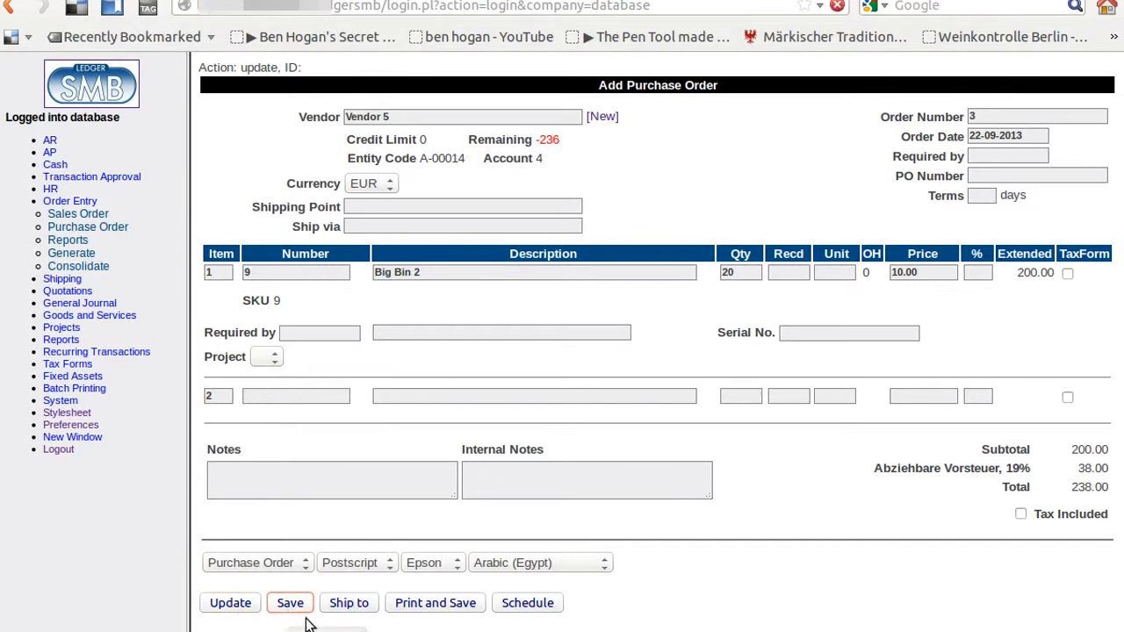
Step: Print purchase order 3 as English HTML to the screen
{"action": "left_click", "coordinate": [350, 565]}
{"action": "left_click", "coordinate": [364, 581]}
{"action": "left_click", "coordinate": [427, 570]}
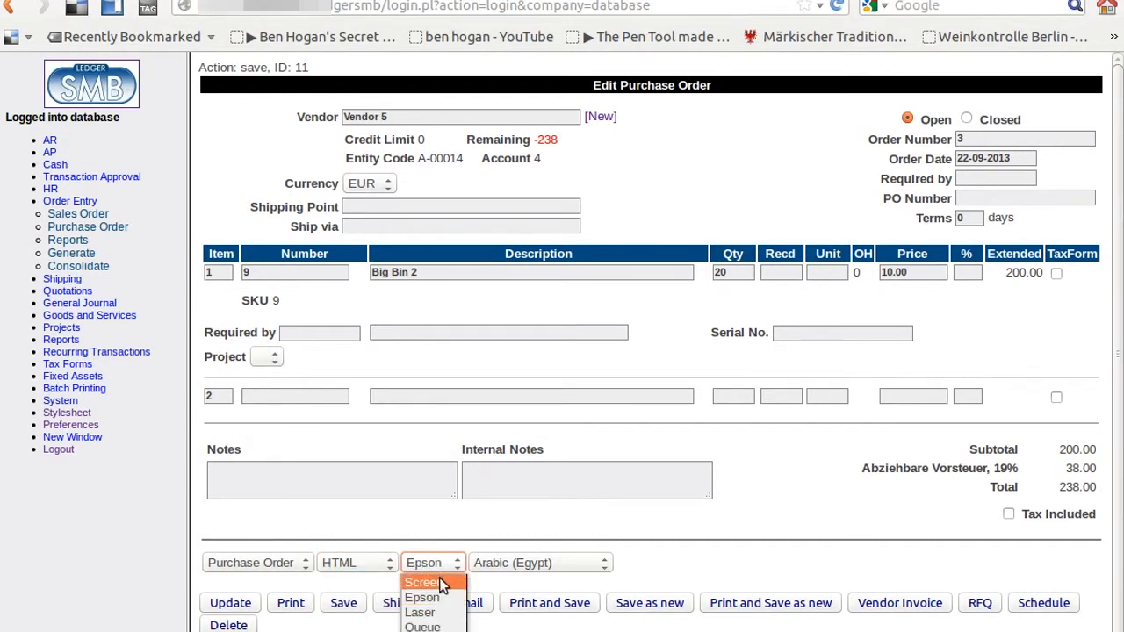
{"action": "left_click", "coordinate": [430, 579]}
{"action": "left_click", "coordinate": [497, 564]}
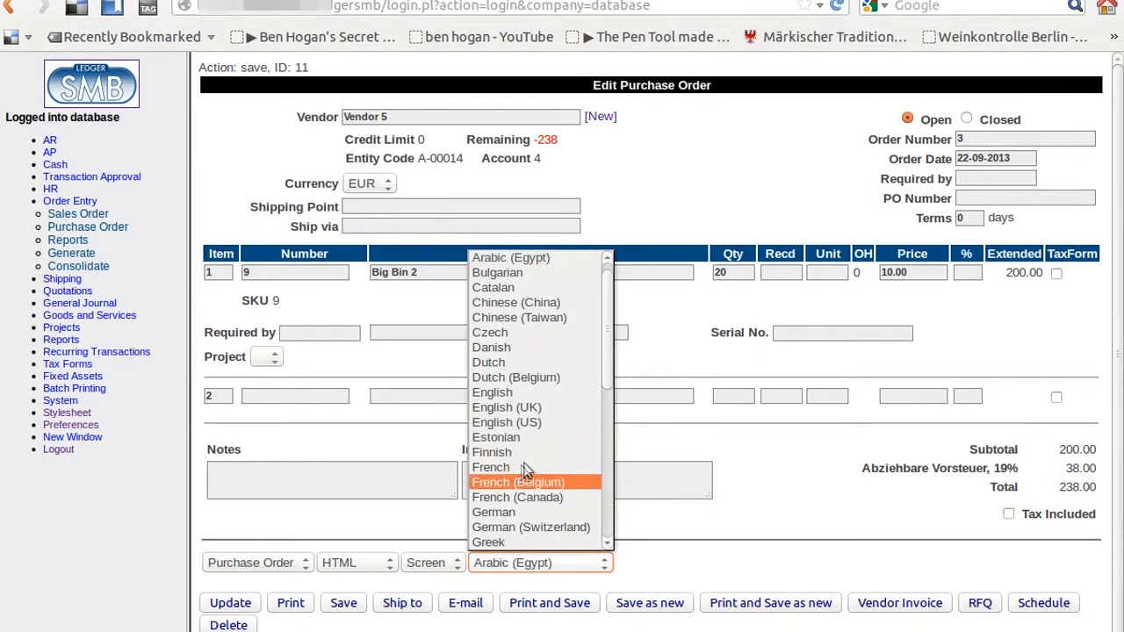
{"action": "left_click", "coordinate": [528, 392]}
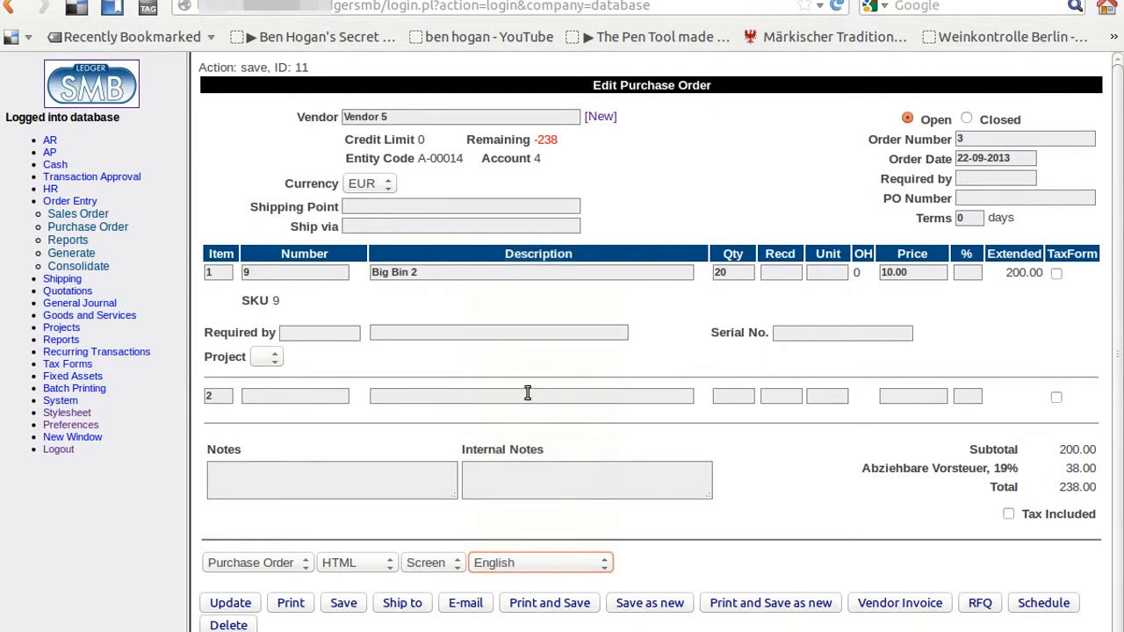
{"action": "left_click", "coordinate": [292, 604]}
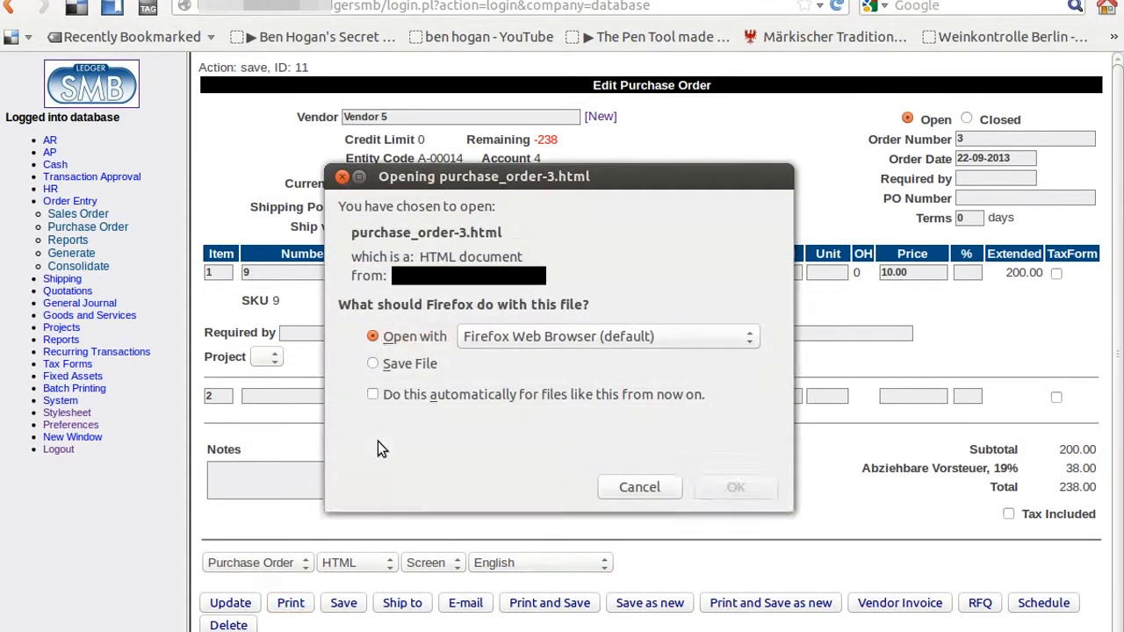
Step: Review the order-3.html printout totalling 238.00, then return to the Edit Purchase Order form
{"action": "left_click", "coordinate": [735, 458]}
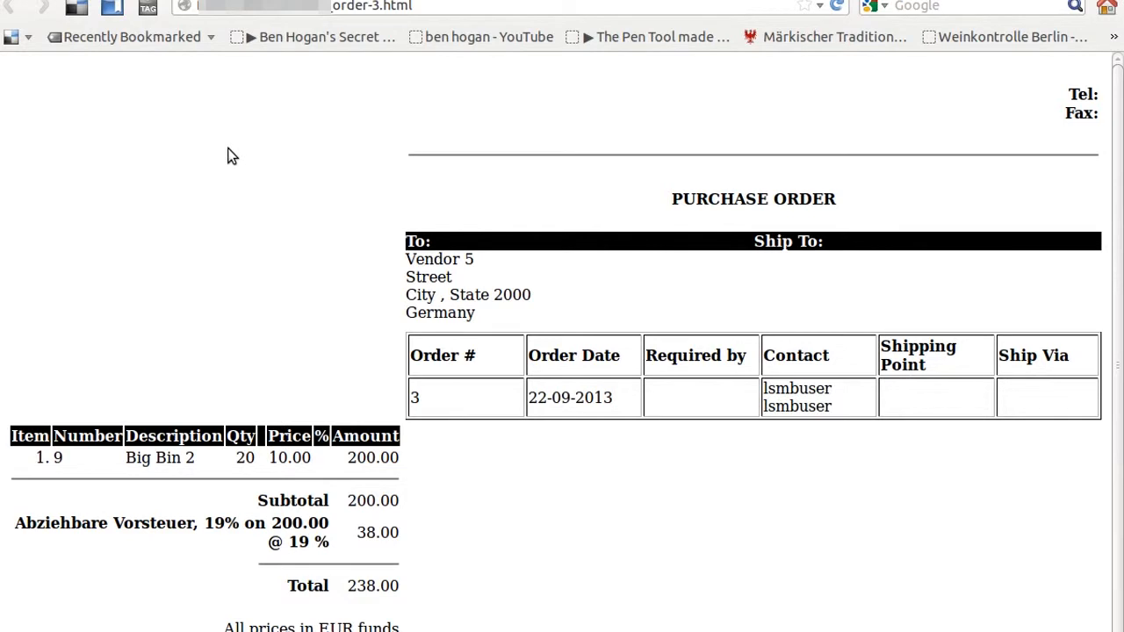
{"action": "left_click", "coordinate": [144, 1]}
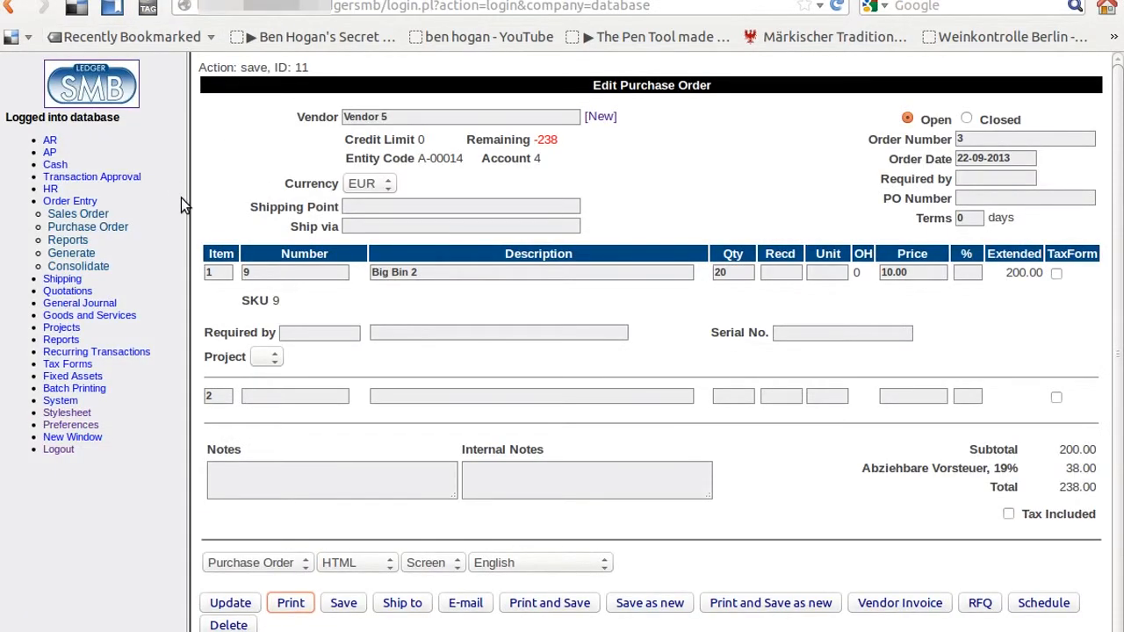
{"action": "left_click", "coordinate": [85, 201]}
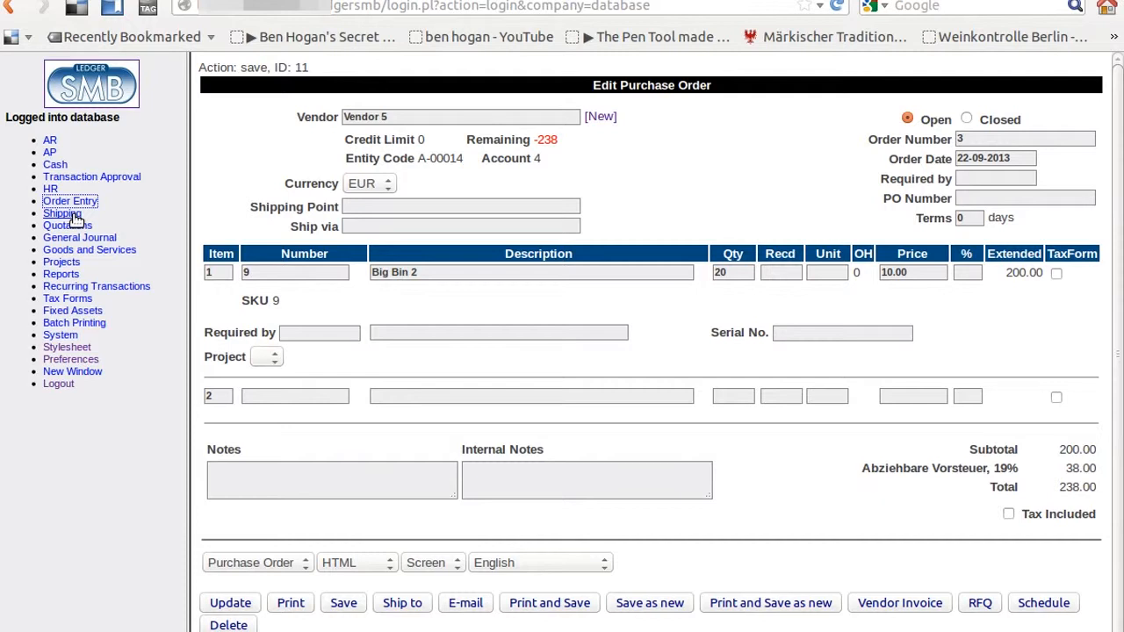
Step: Search receivable orders for Vendor 5 and open order 3 listing 20 Big Bin 2
{"action": "left_click", "coordinate": [76, 220]}
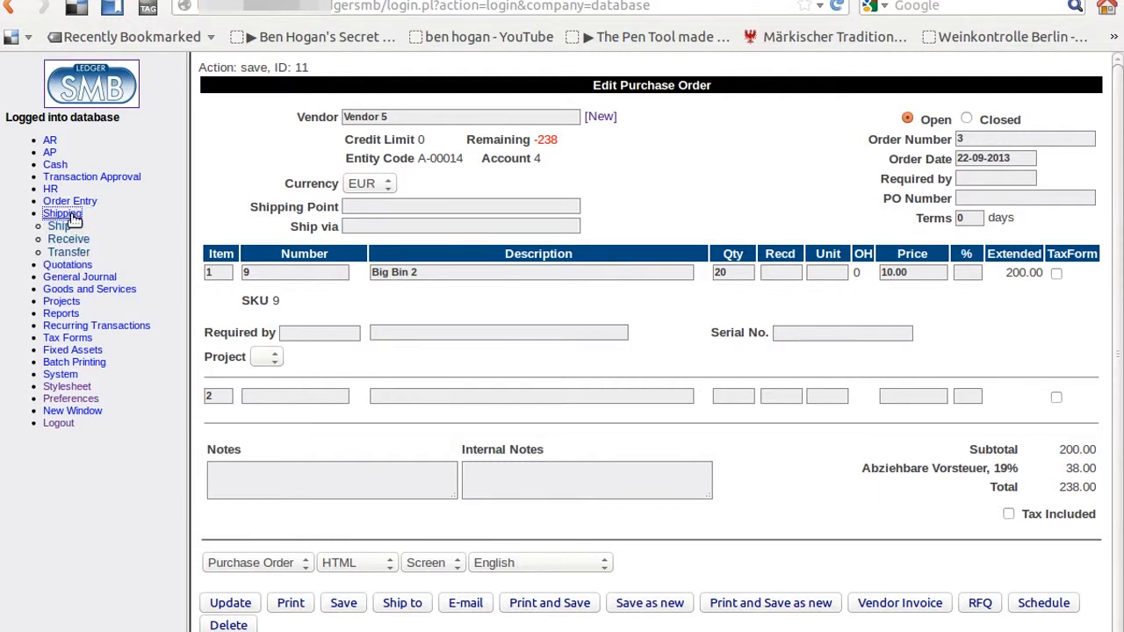
{"action": "left_click", "coordinate": [84, 240]}
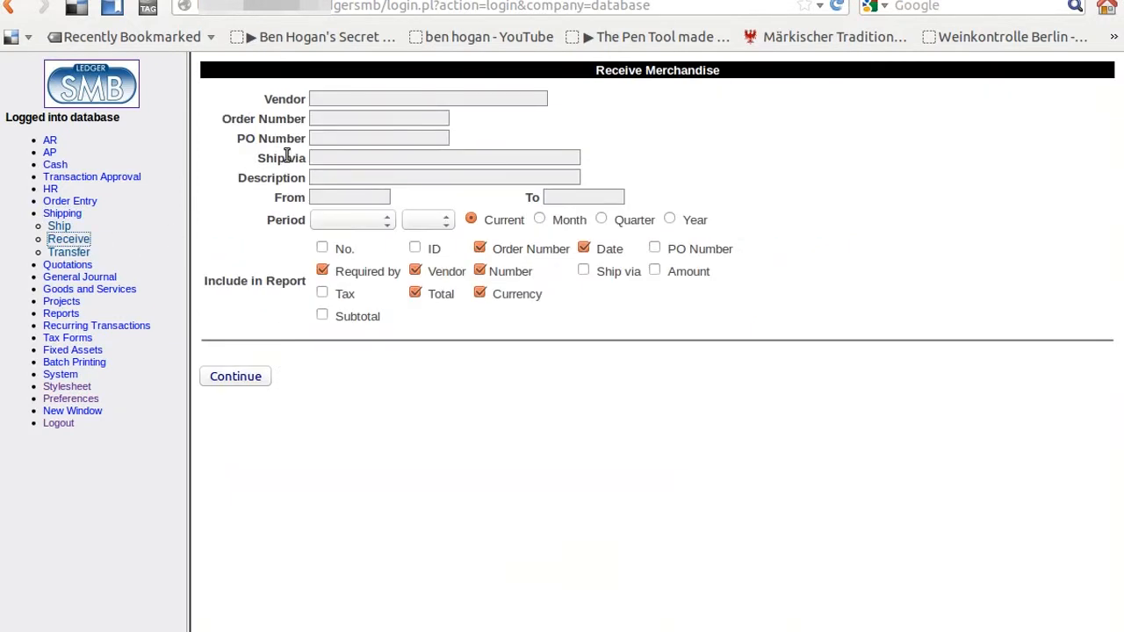
{"action": "left_click", "coordinate": [341, 99]}
{"action": "type", "text": "VEndor"}
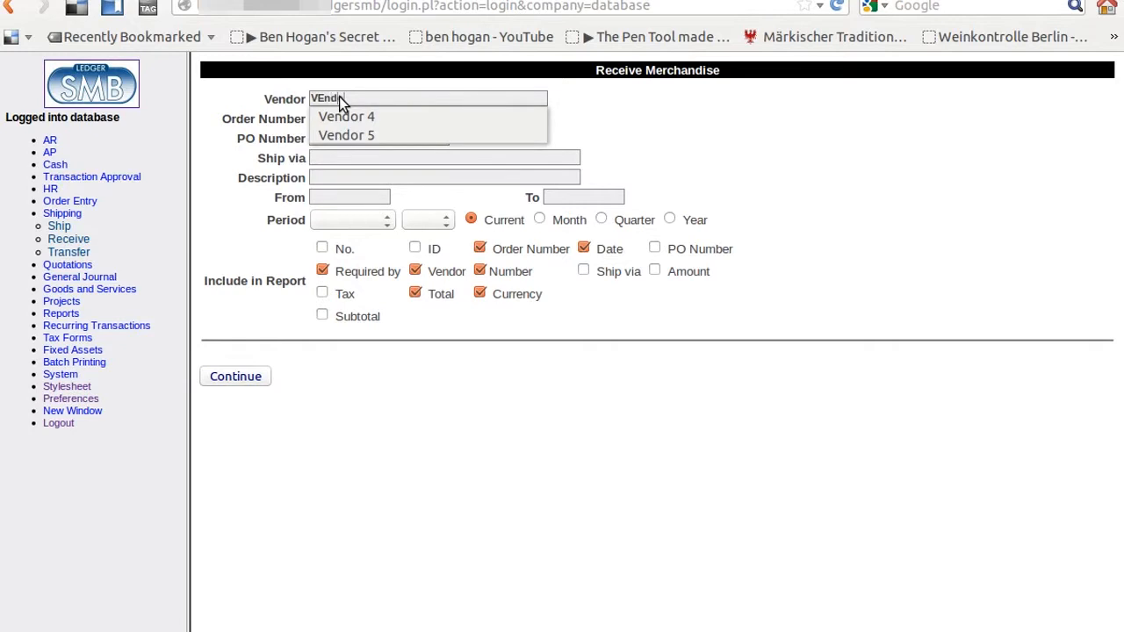
{"action": "type", "text": " 5"}
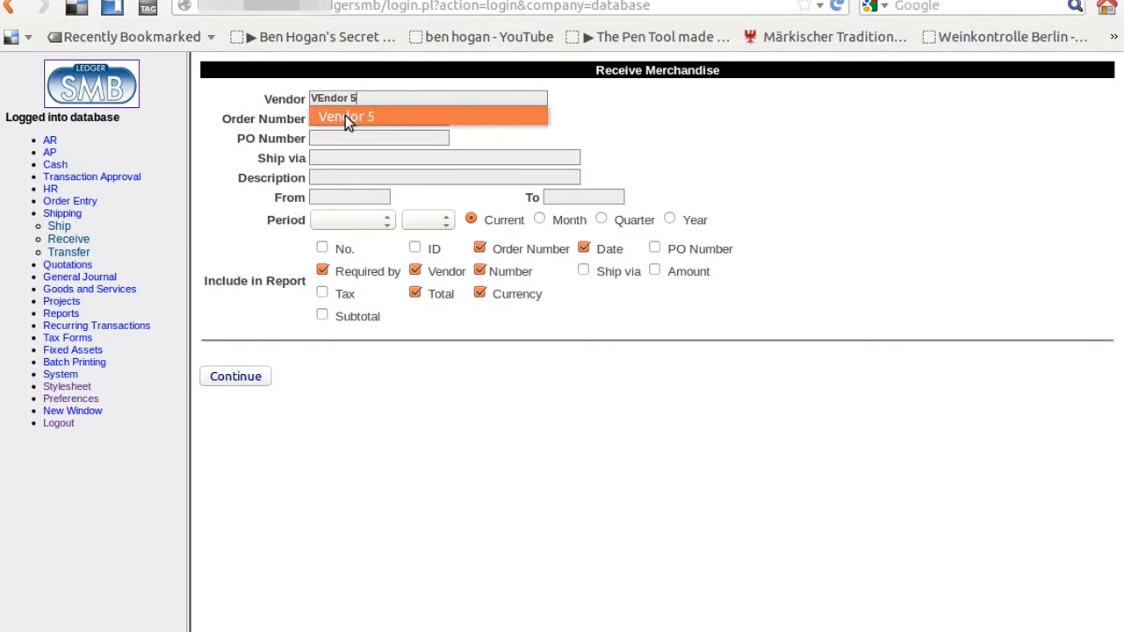
{"action": "left_click", "coordinate": [345, 115]}
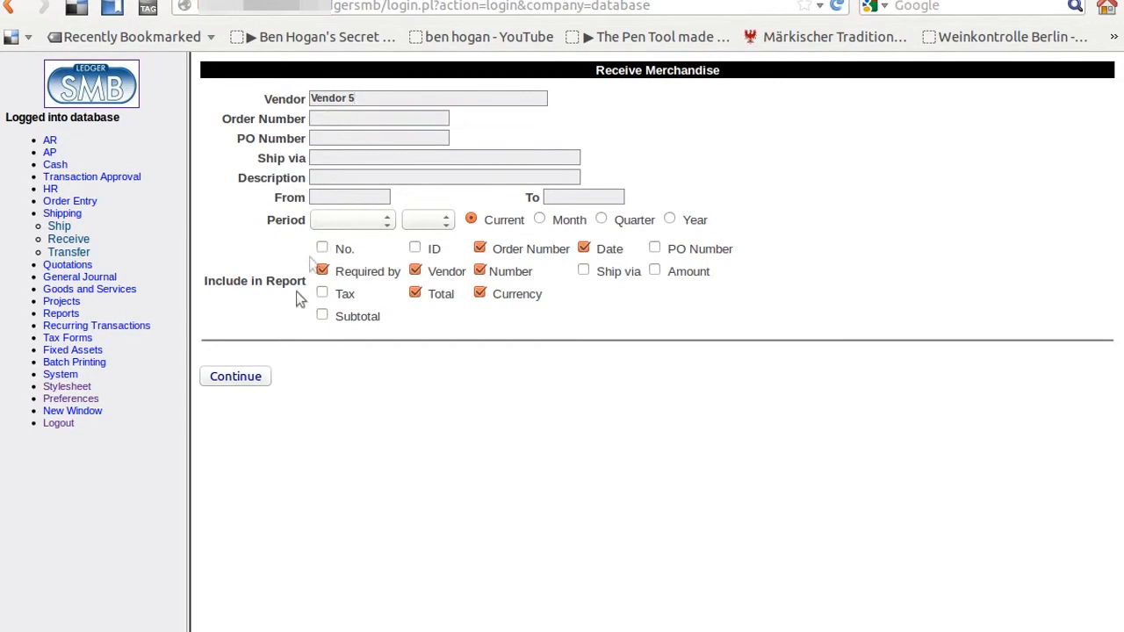
{"action": "left_click", "coordinate": [252, 378]}
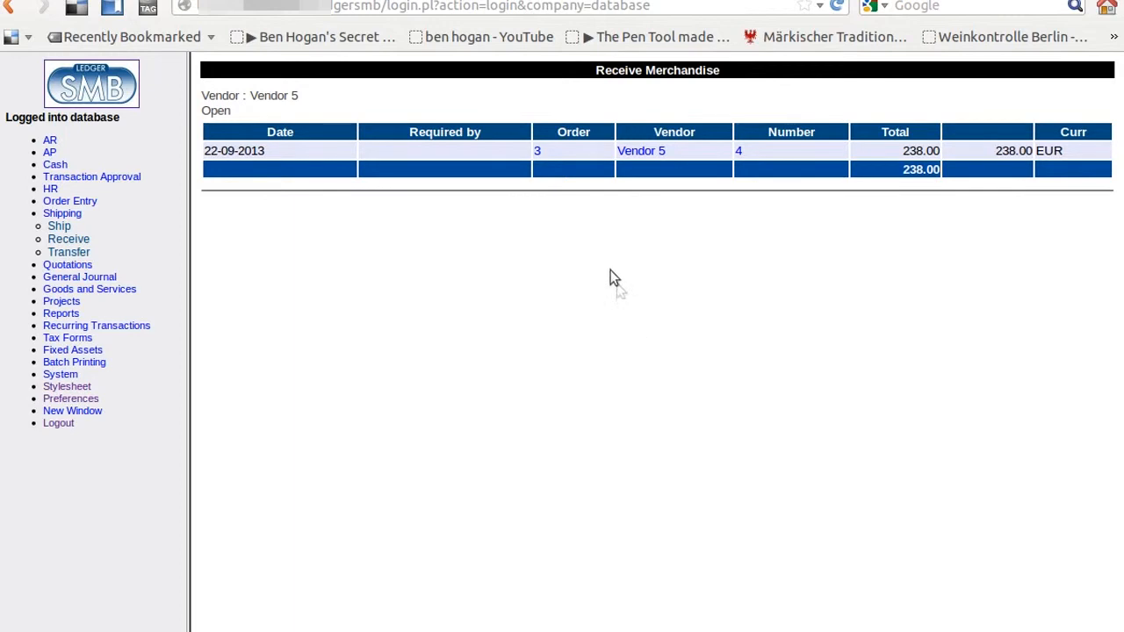
{"action": "left_click", "coordinate": [539, 153]}
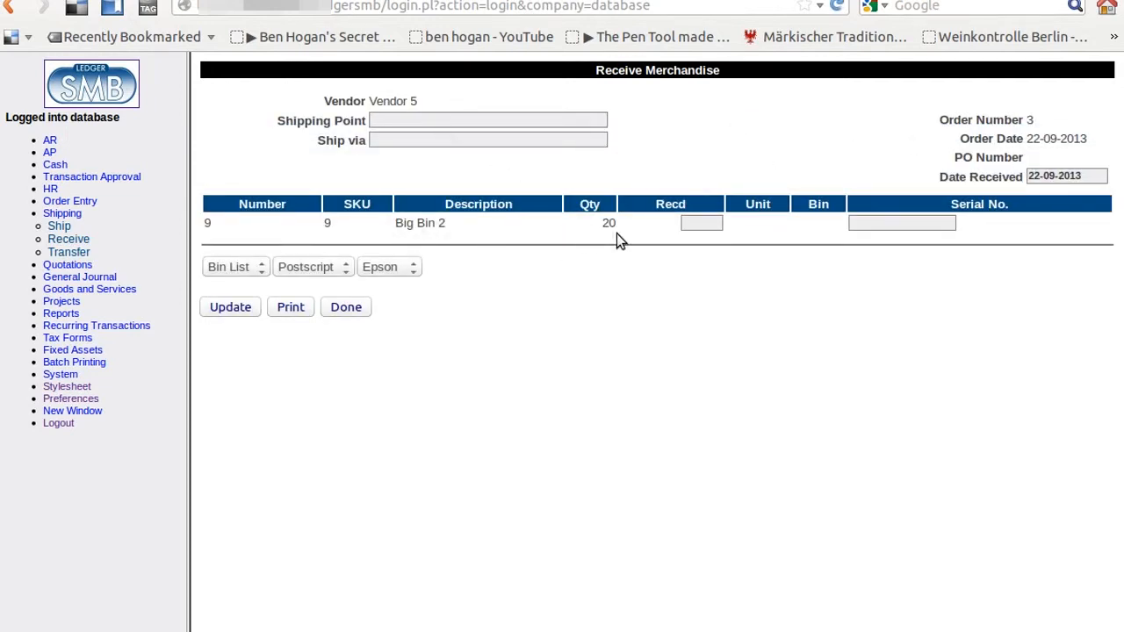
Step: Enter 10 received for Big Bin 2 and update the receiving form
{"action": "left_click", "coordinate": [702, 221]}
{"action": "type", "text": "10"}
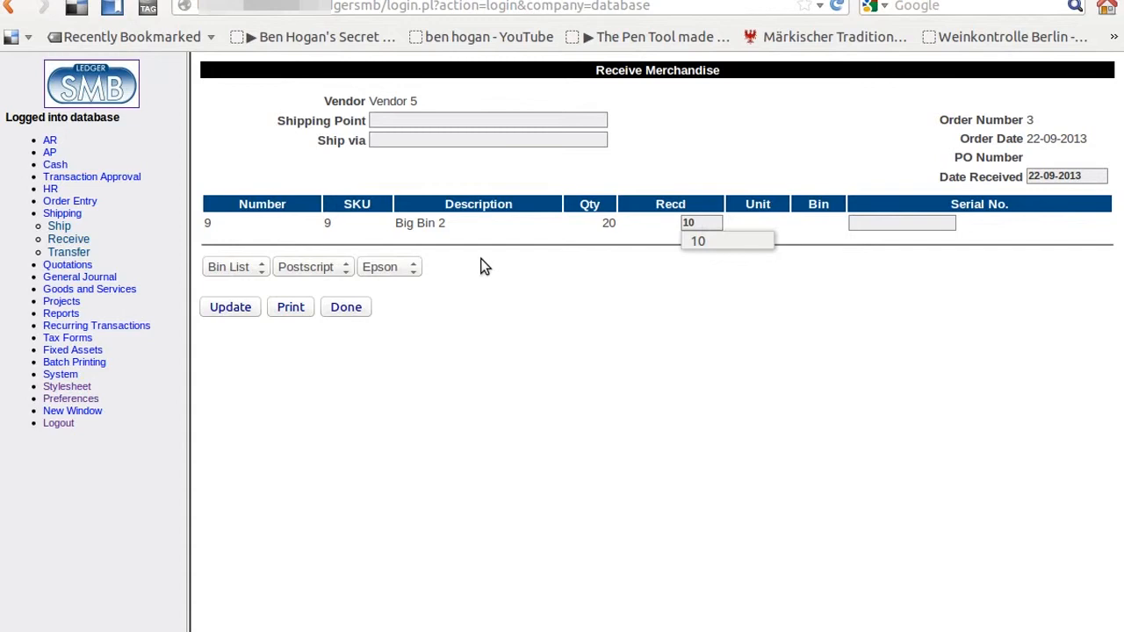
{"action": "left_click", "coordinate": [236, 309]}
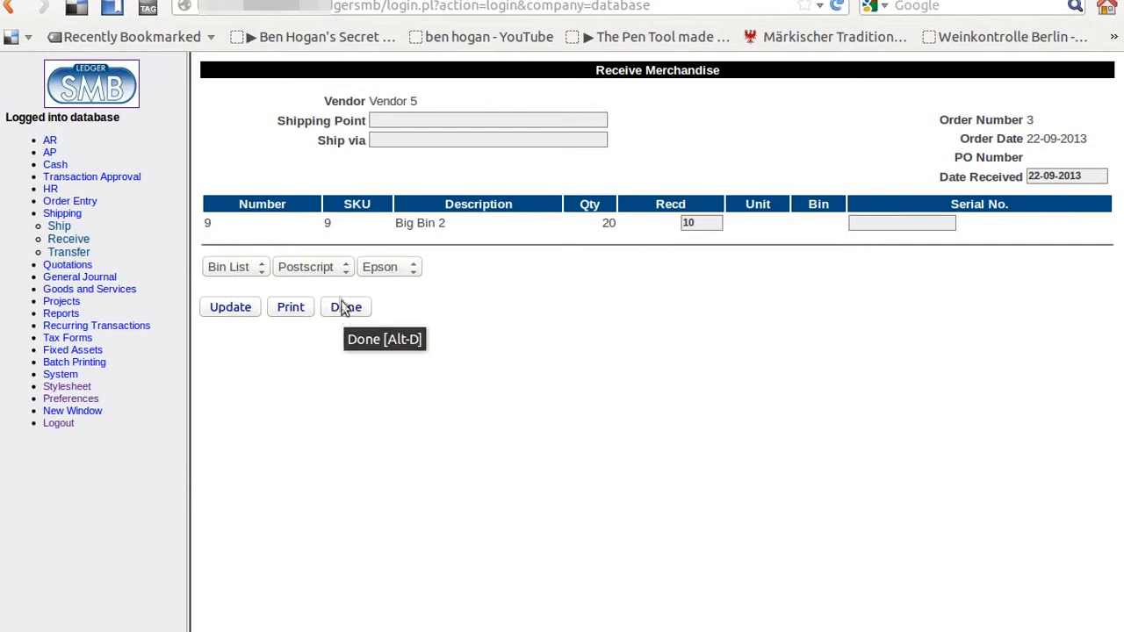
Step: Print the bin list as HTML to the screen, review it, and complete the receipt
{"action": "left_click", "coordinate": [342, 267]}
{"action": "left_click", "coordinate": [339, 286]}
{"action": "left_click", "coordinate": [386, 268]}
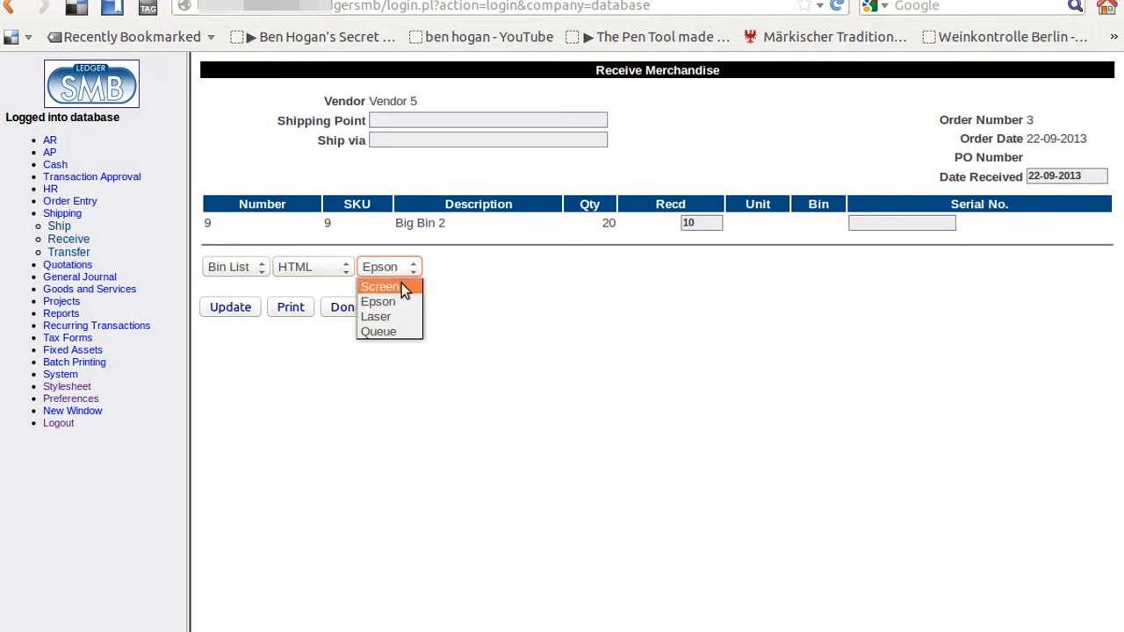
{"action": "left_click", "coordinate": [401, 286]}
{"action": "left_click", "coordinate": [293, 318]}
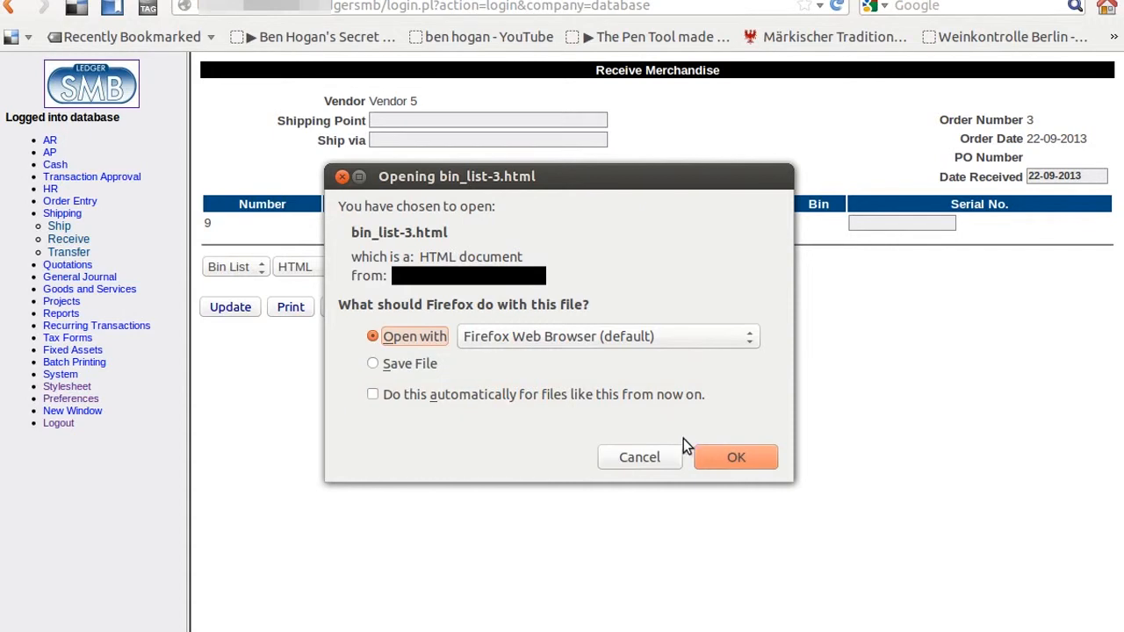
{"action": "left_click", "coordinate": [712, 455]}
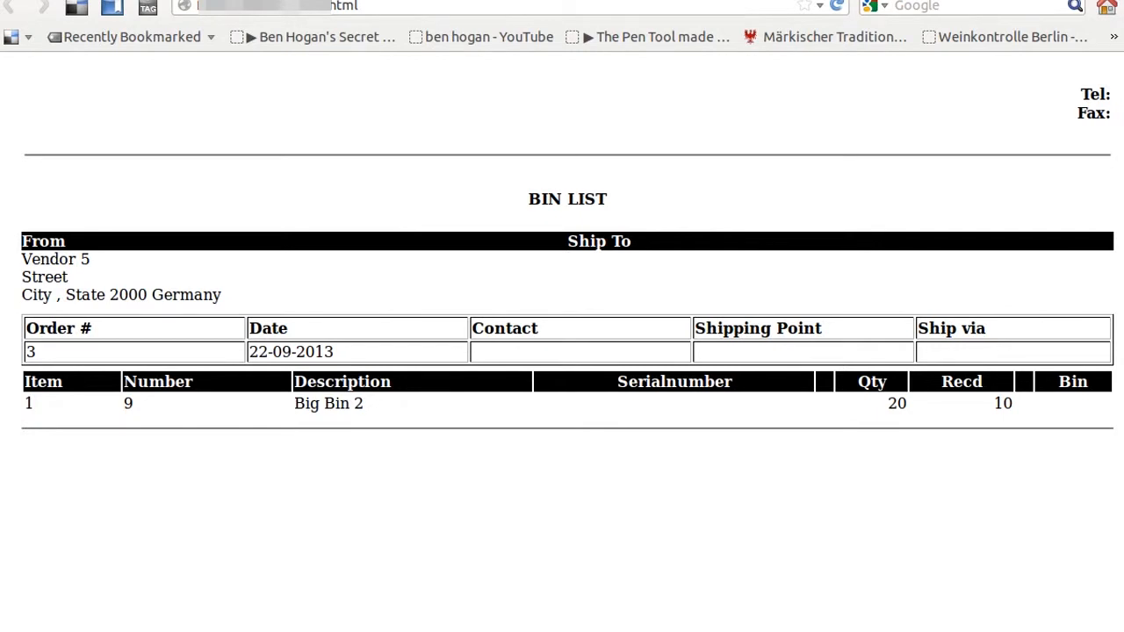
{"action": "left_click", "coordinate": [148, 0]}
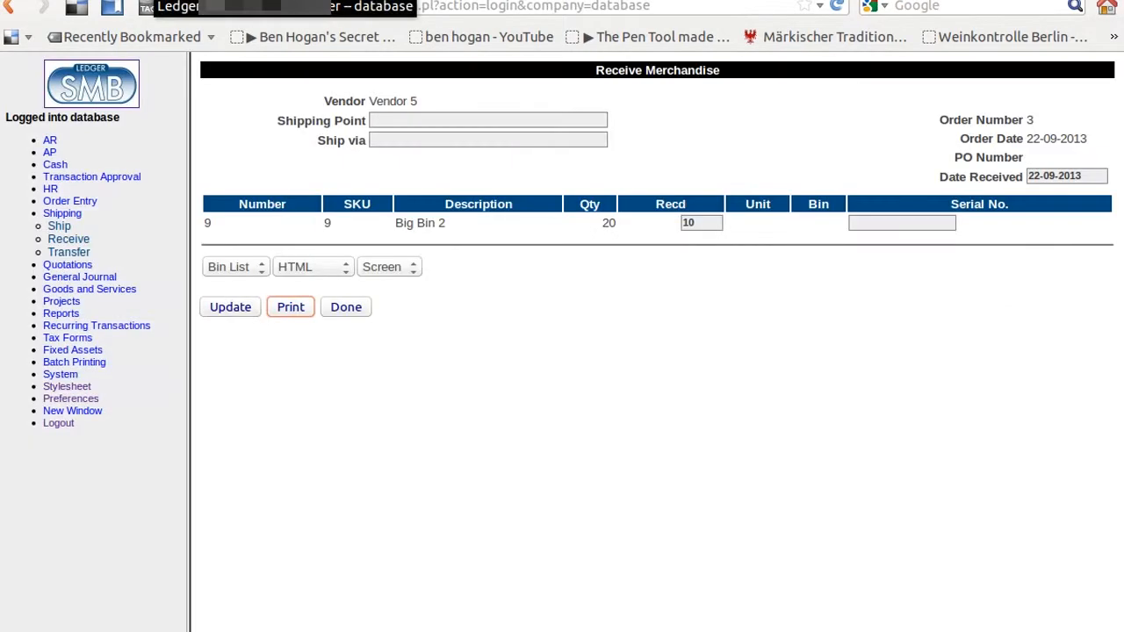
{"action": "left_click", "coordinate": [343, 313]}
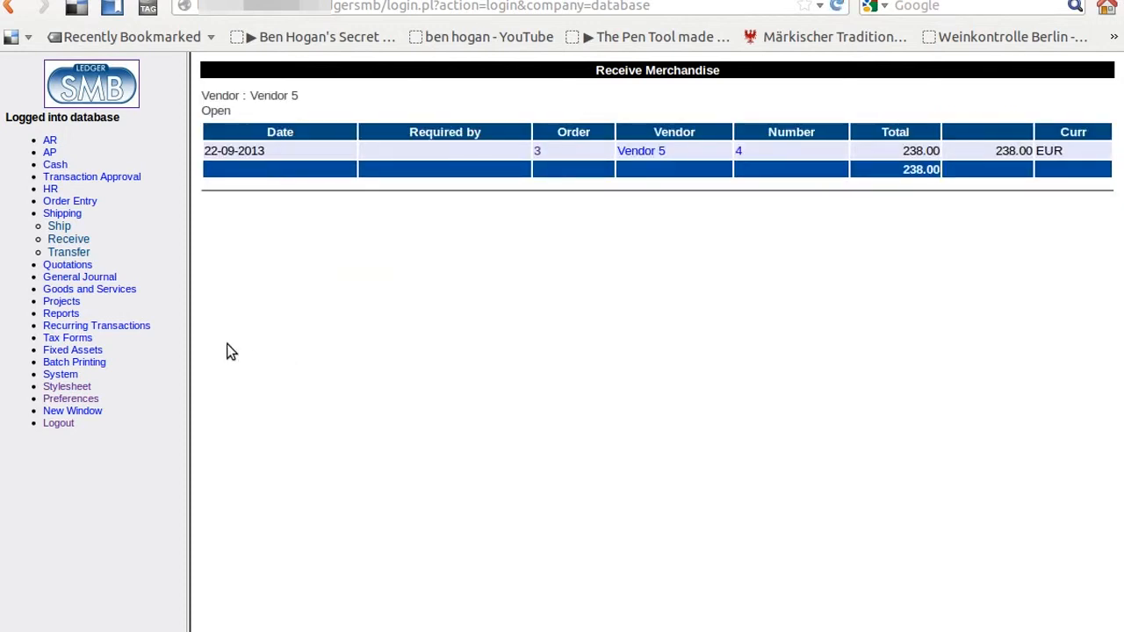
Step: Run the Goods and Services Parts report showing Big Bin 2 with 10 on hand
{"action": "left_click", "coordinate": [56, 215]}
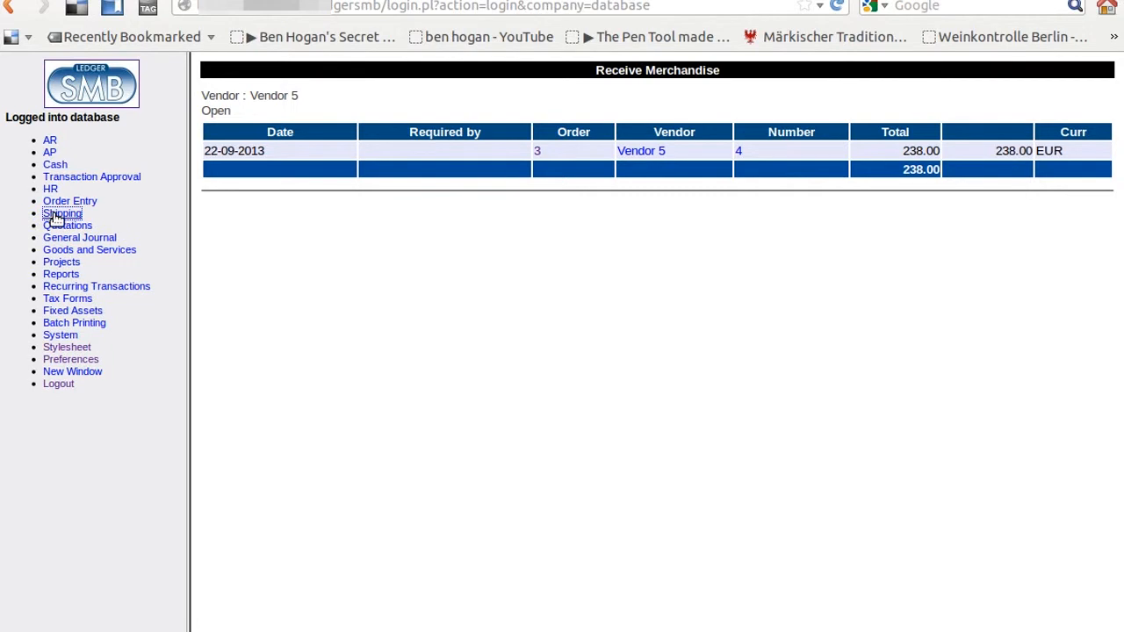
{"action": "left_click", "coordinate": [102, 253]}
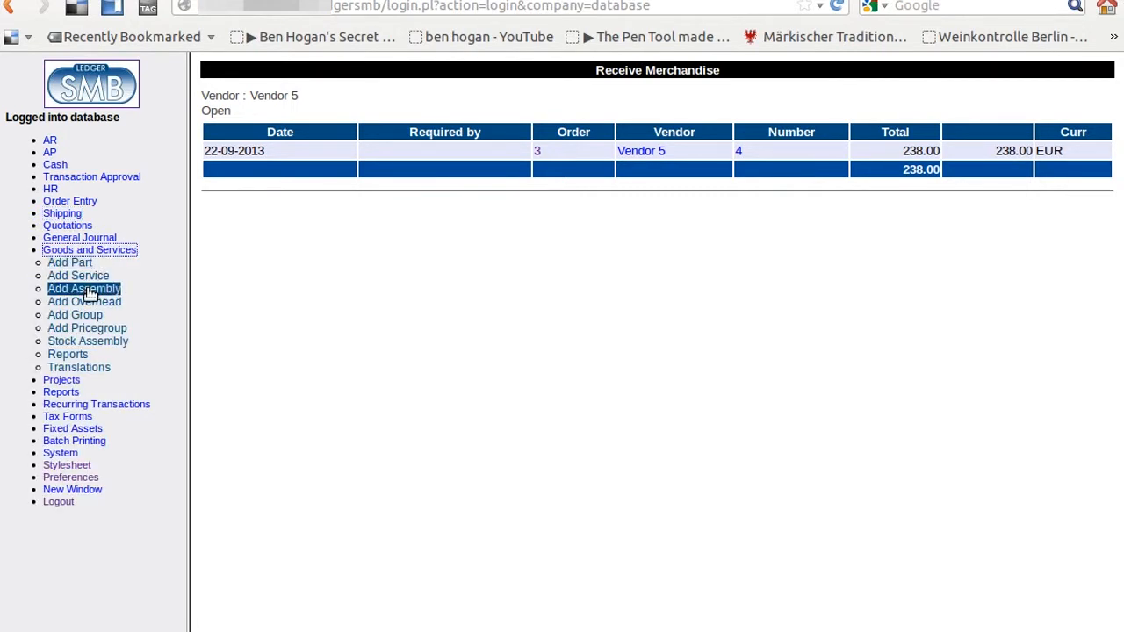
{"action": "left_click", "coordinate": [78, 354]}
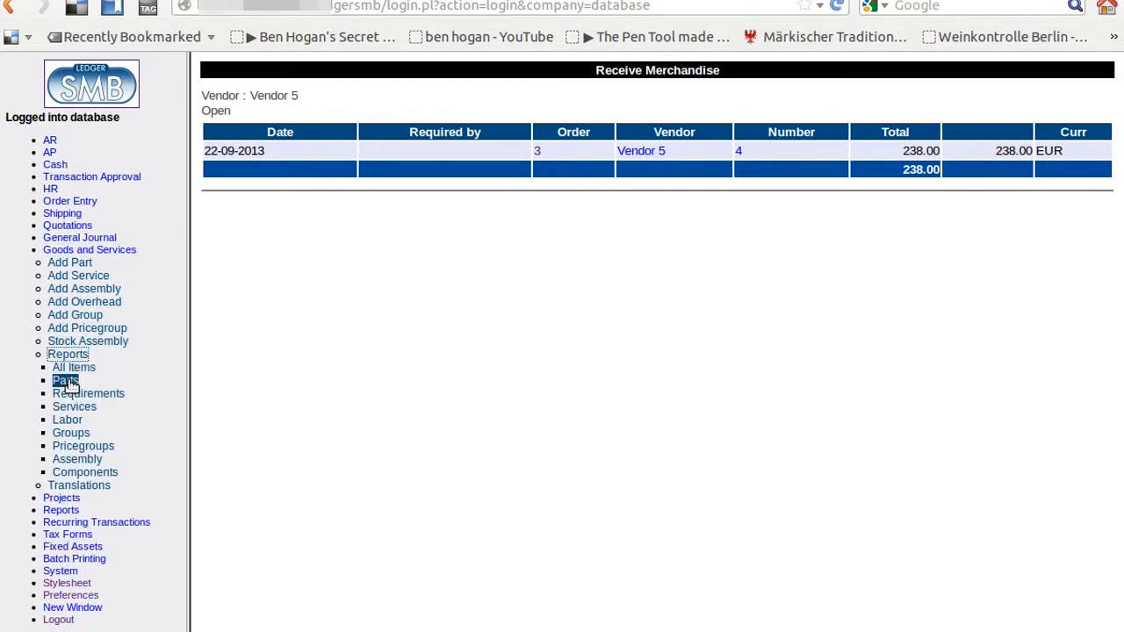
{"action": "left_click", "coordinate": [66, 381]}
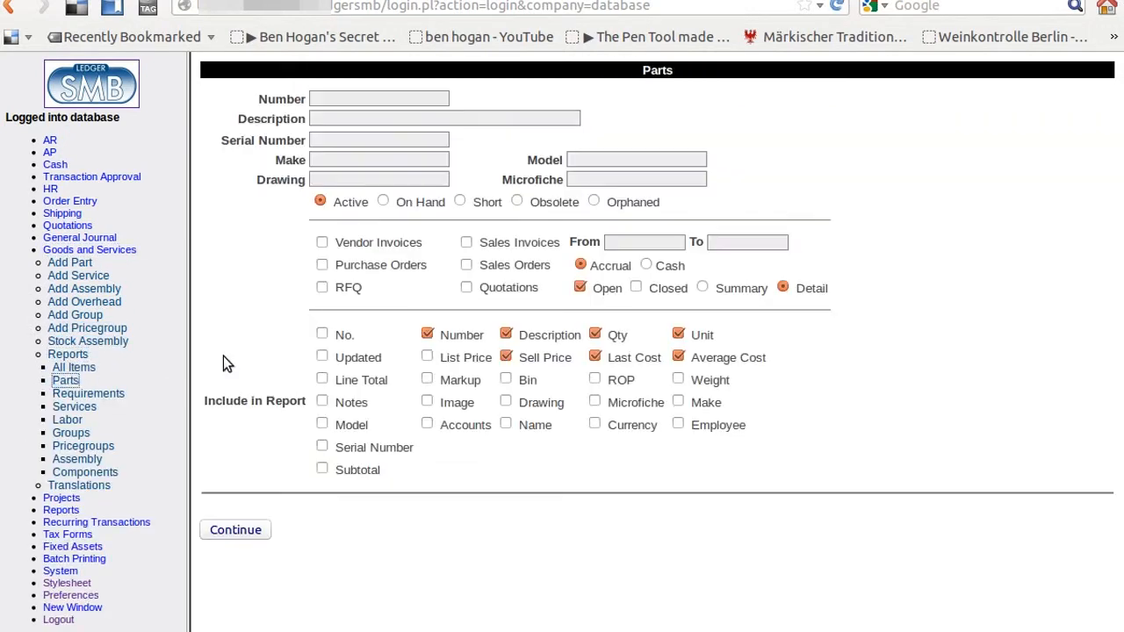
{"action": "left_click", "coordinate": [253, 531]}
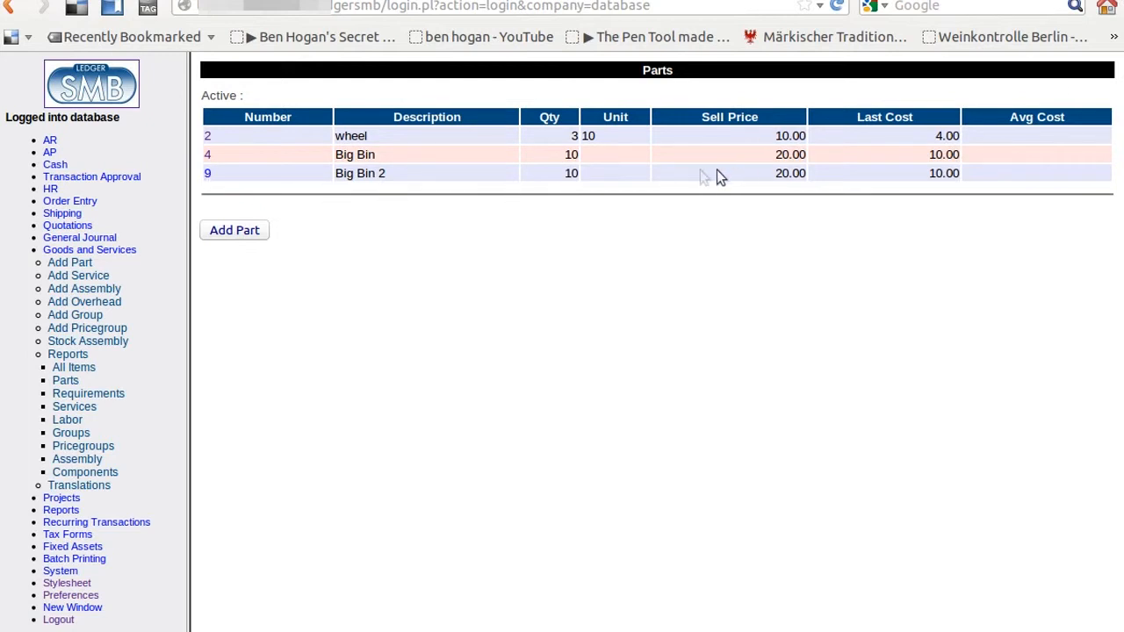
Step: Check that part 9, Big Bin 2, shows 10 on hand, then log out
{"action": "left_click", "coordinate": [207, 175]}
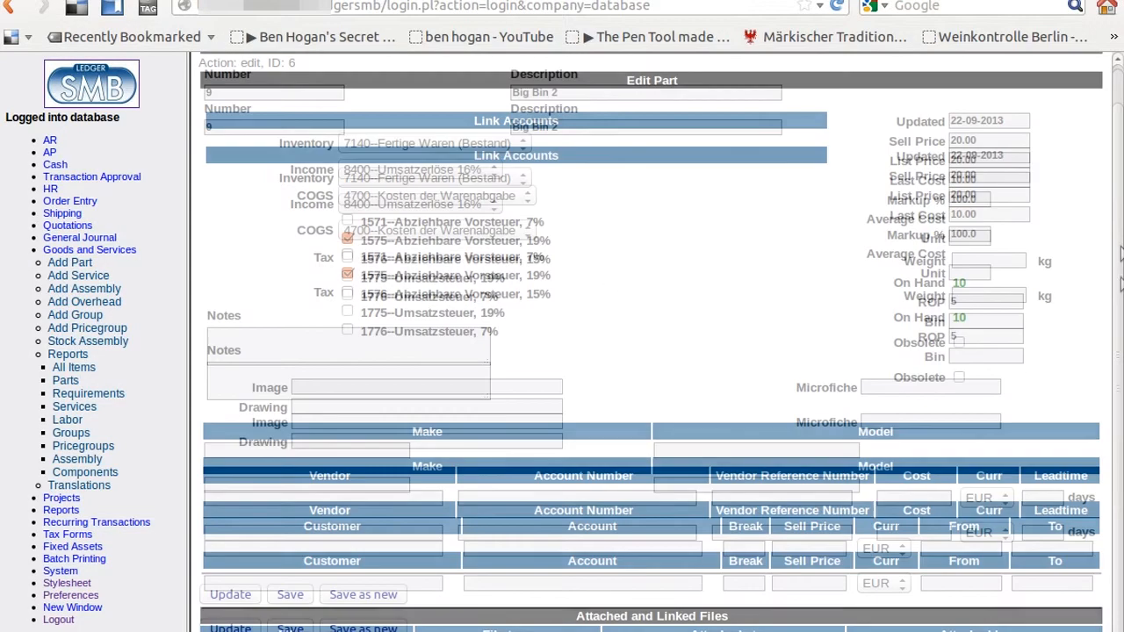
{"action": "left_click_drag", "start_coordinate": [1121, 236], "coordinate": [1121, 284]}
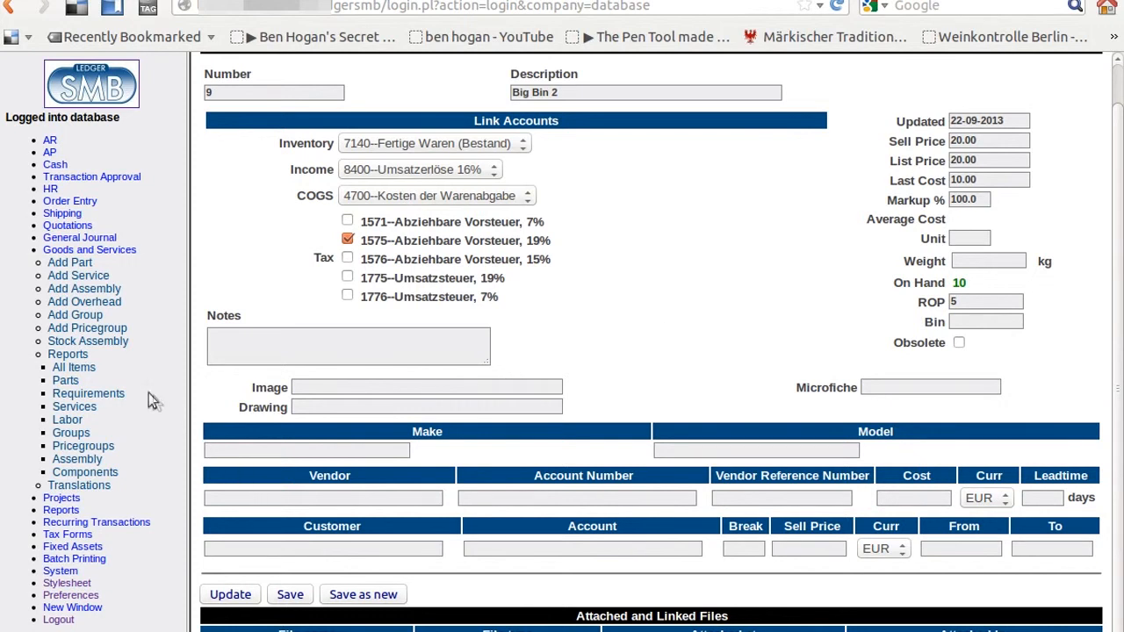
{"action": "left_click", "coordinate": [100, 251]}
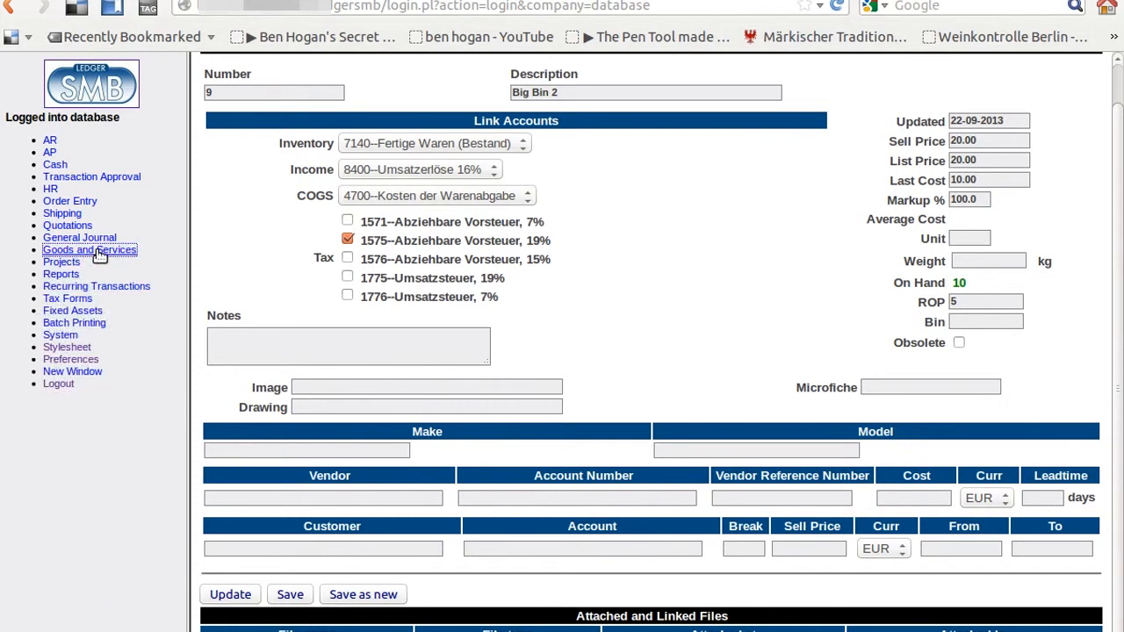
{"action": "left_click", "coordinate": [58, 384]}
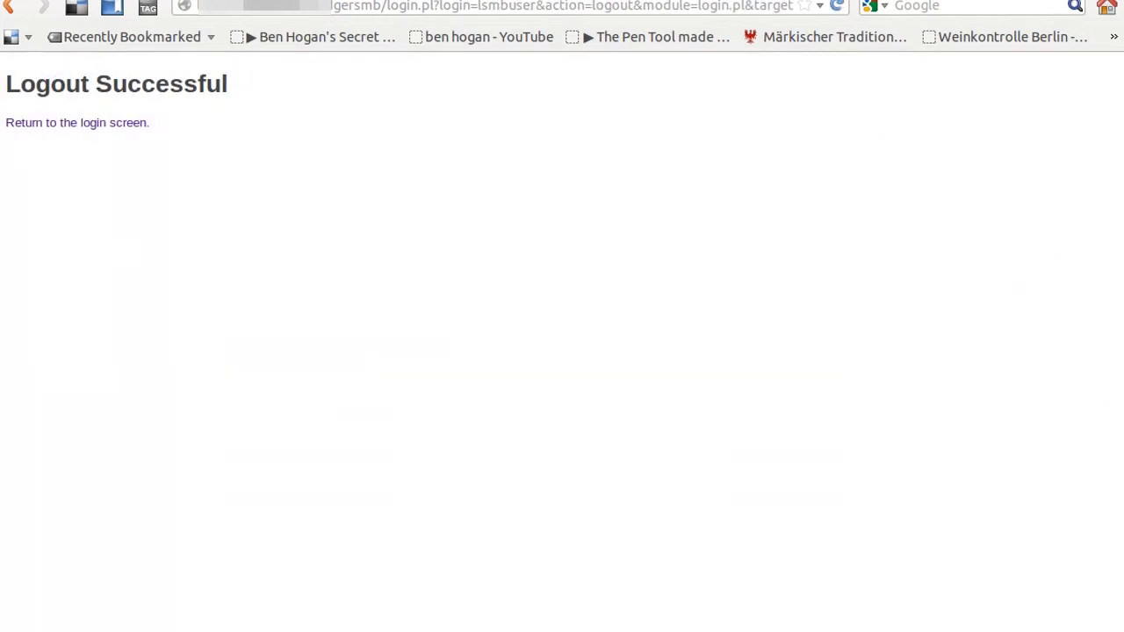
{"action": "left_click", "coordinate": [902, 0]}
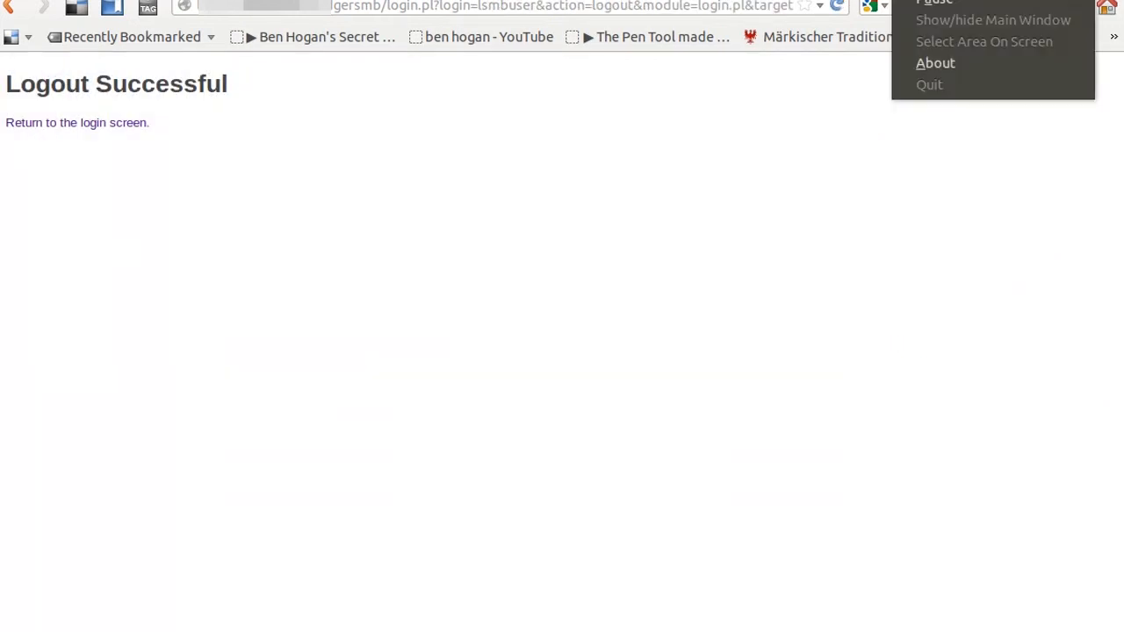